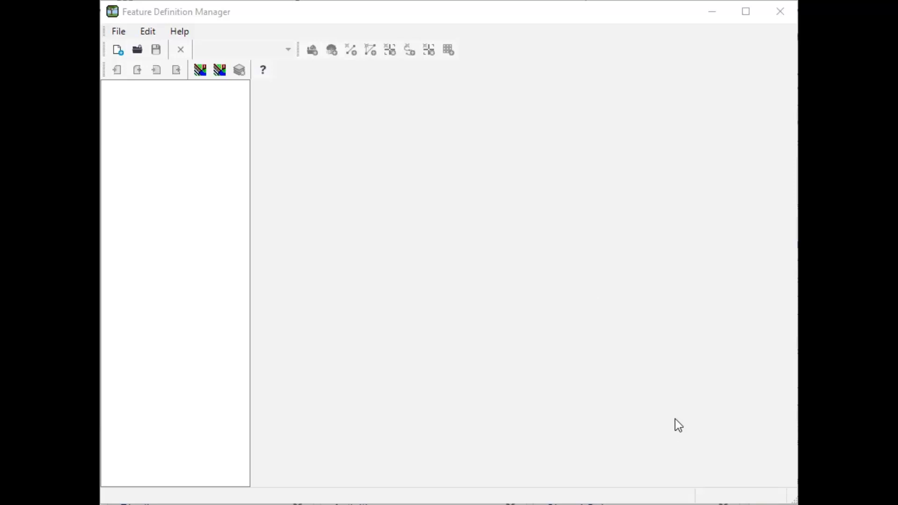
Create a new feature definition file and look through its line control code, block control code and group sections
click(119, 50)
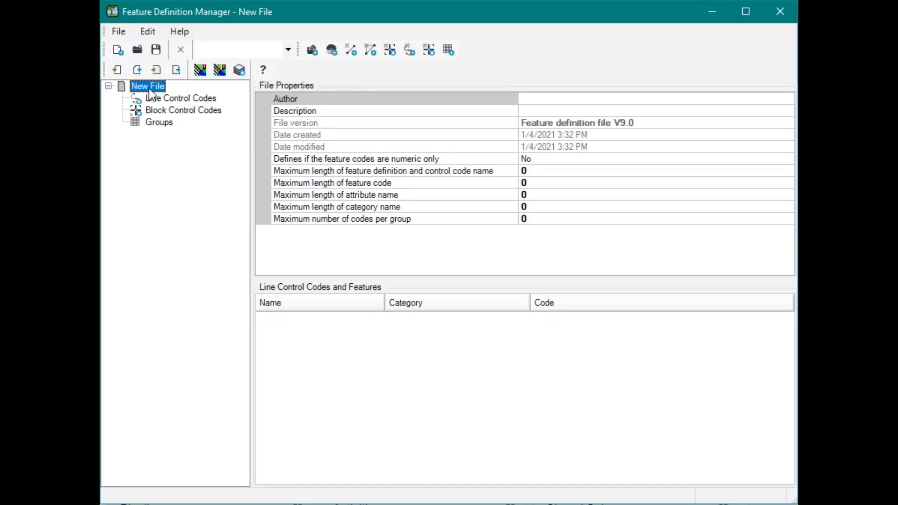
click(176, 100)
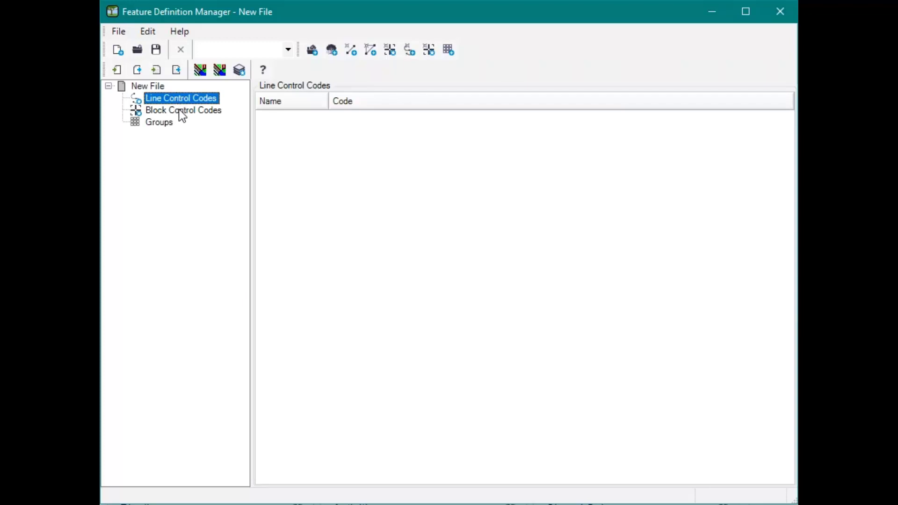
click(180, 111)
click(167, 123)
click(168, 111)
click(167, 98)
Add a new category to the file and name it Roads
right_click(189, 104)
click(181, 98)
right_click(177, 98)
mouse_move(223, 111)
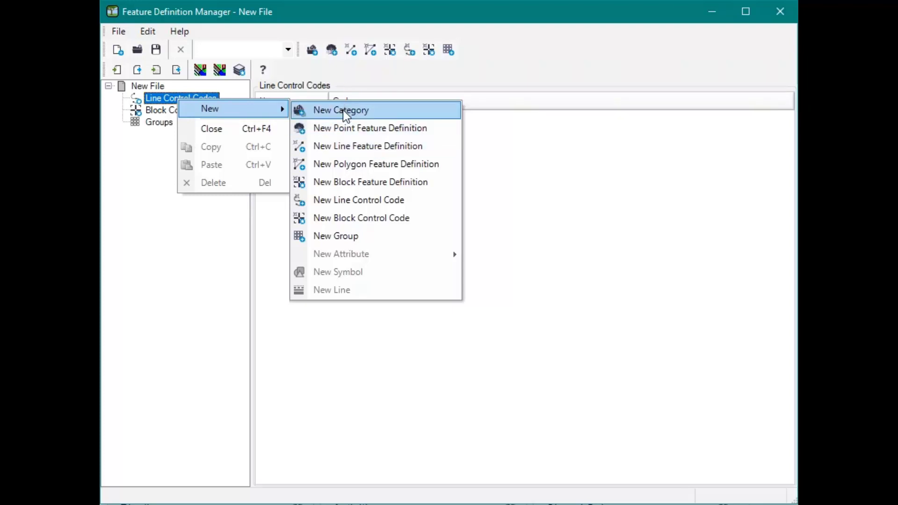
click(150, 100)
right_click(151, 96)
click(157, 100)
right_click(157, 98)
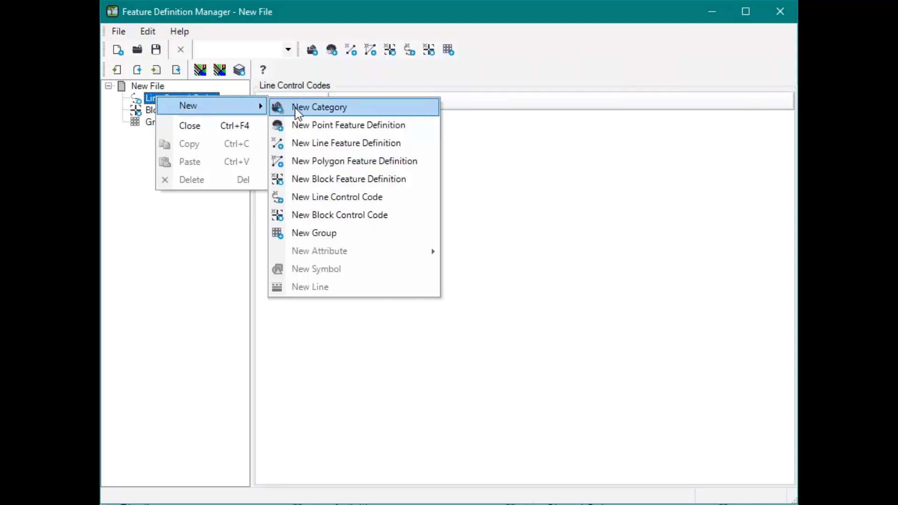
click(296, 108)
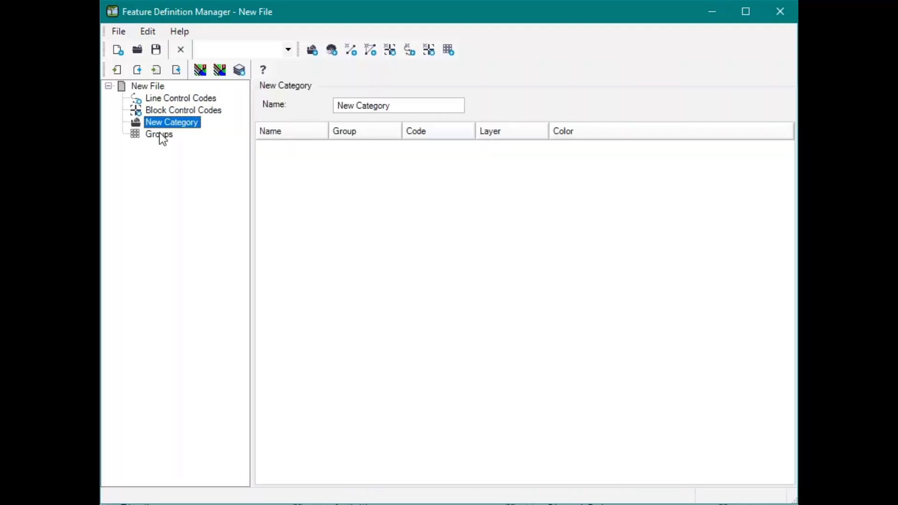
drag(403, 105, 280, 110)
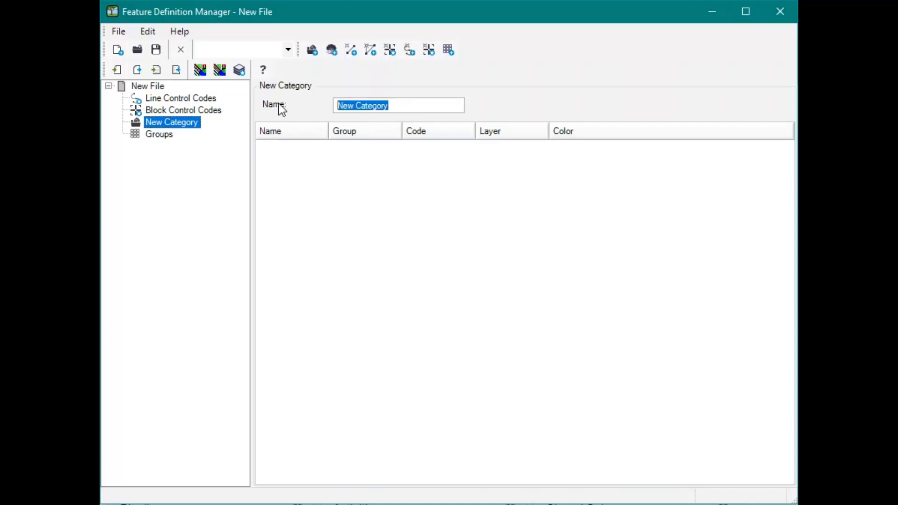
text(Roads)
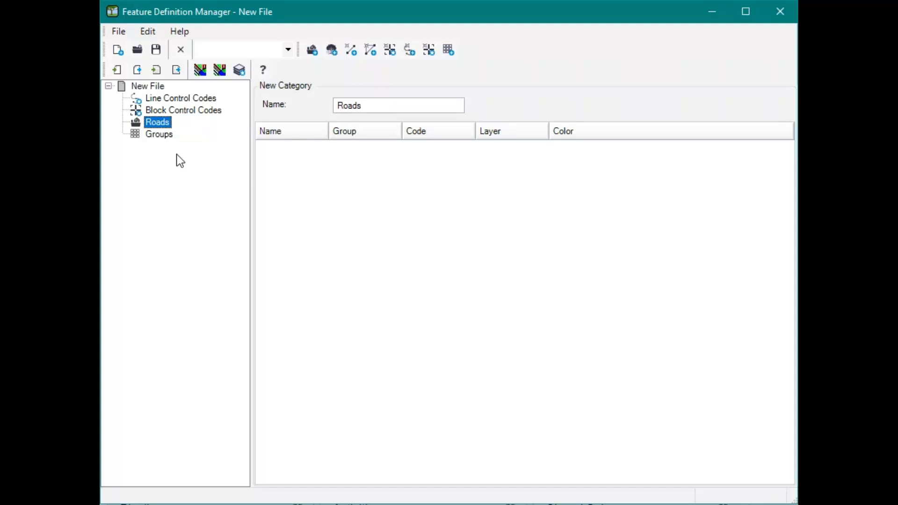
Start a new line feature definition in the Roads category, named Top of Curb with code 120
right_click(161, 120)
mouse_move(223, 131)
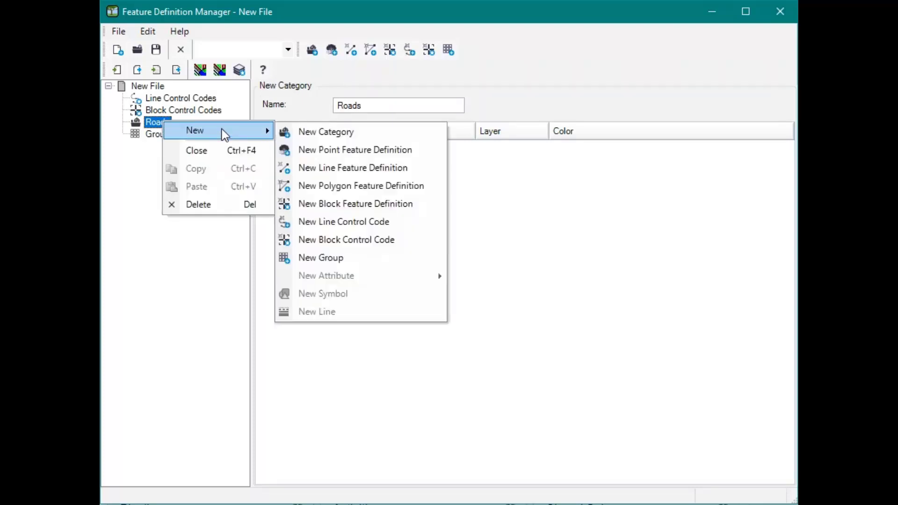
click(356, 171)
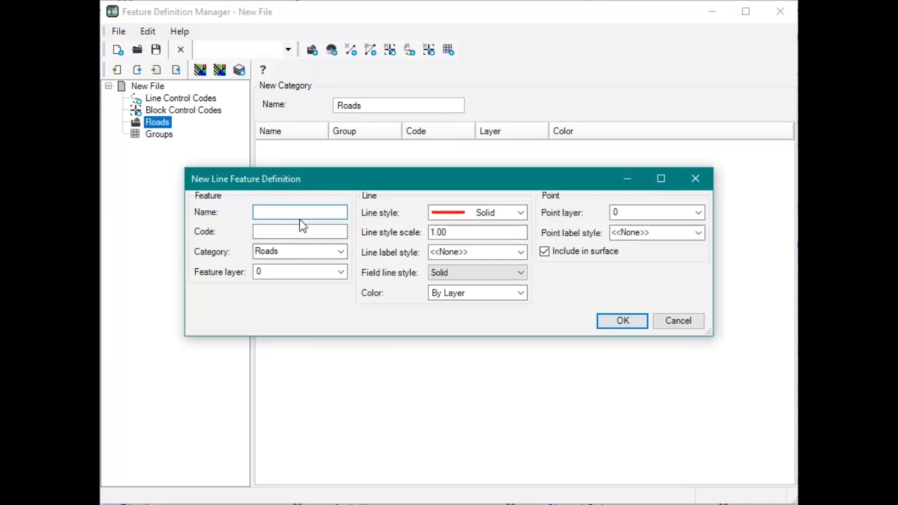
text(Top of Curb)
click(268, 235)
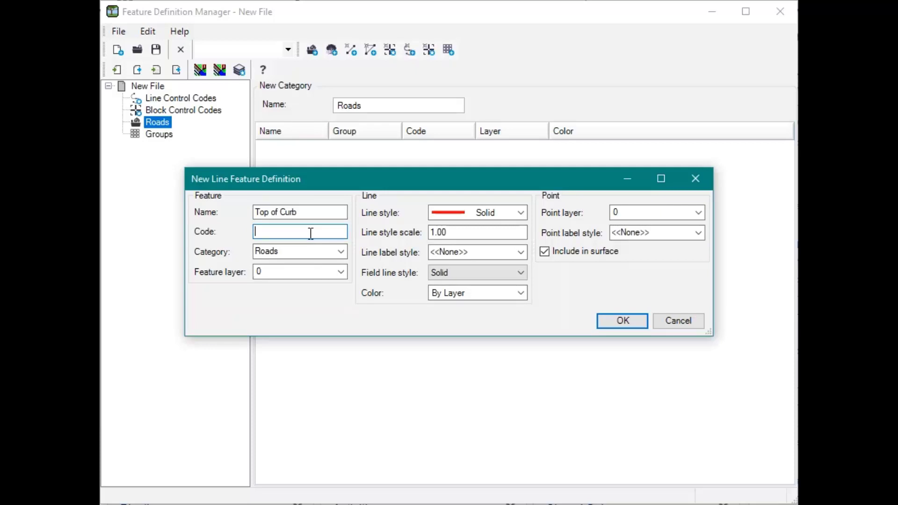
text(120)
Use Solid for the line style and field line style, set the color to Black, and create the Top of Curb feature
click(521, 214)
click(489, 245)
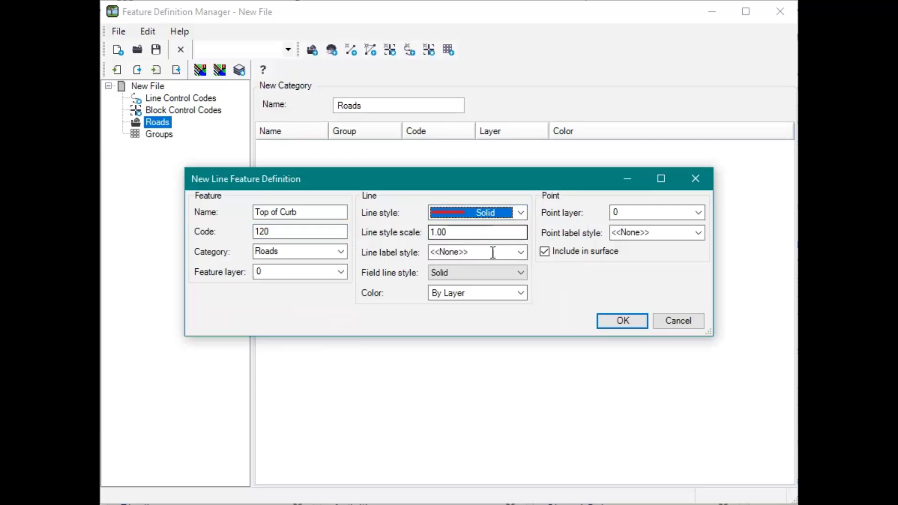
click(524, 274)
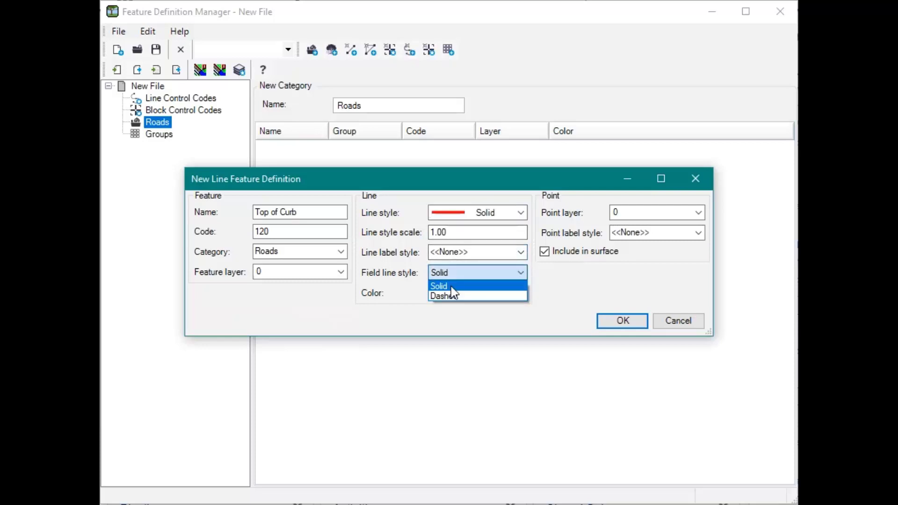
click(448, 286)
click(467, 253)
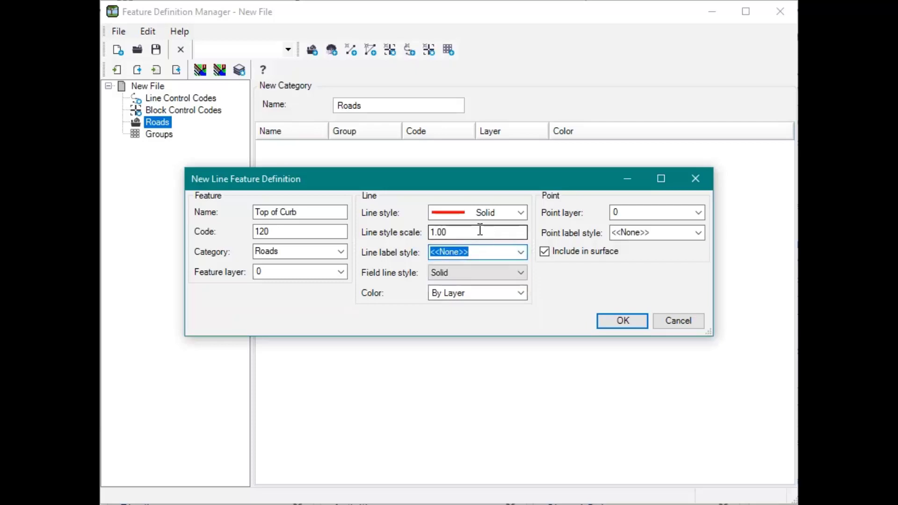
click(519, 293)
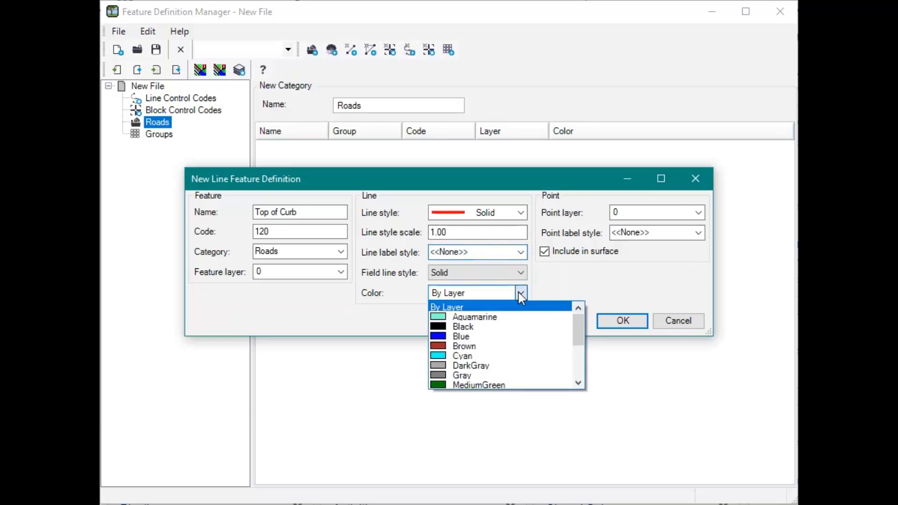
click(479, 327)
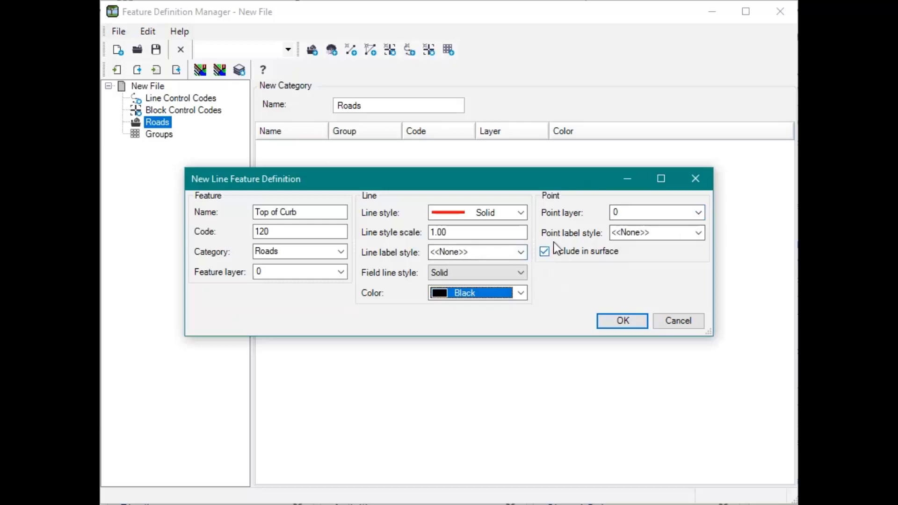
click(610, 319)
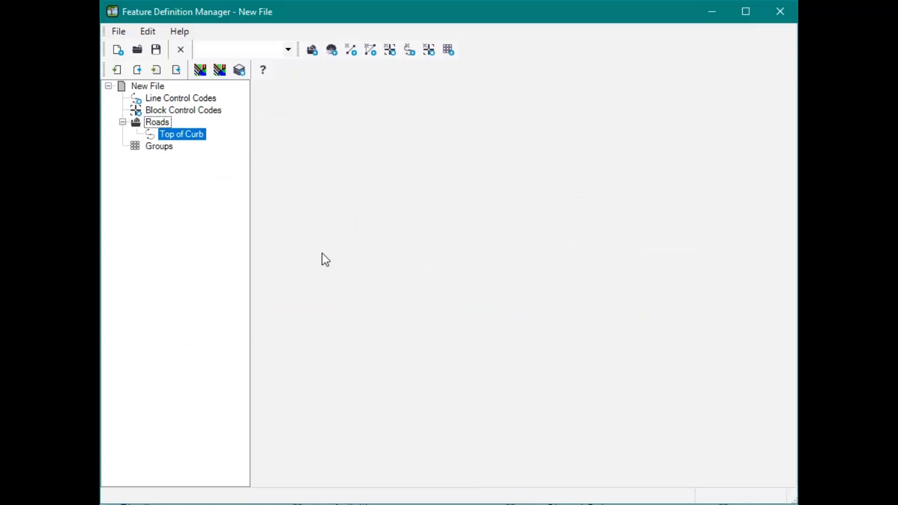
Review the Top of Curb feature's properties and line preview
click(162, 135)
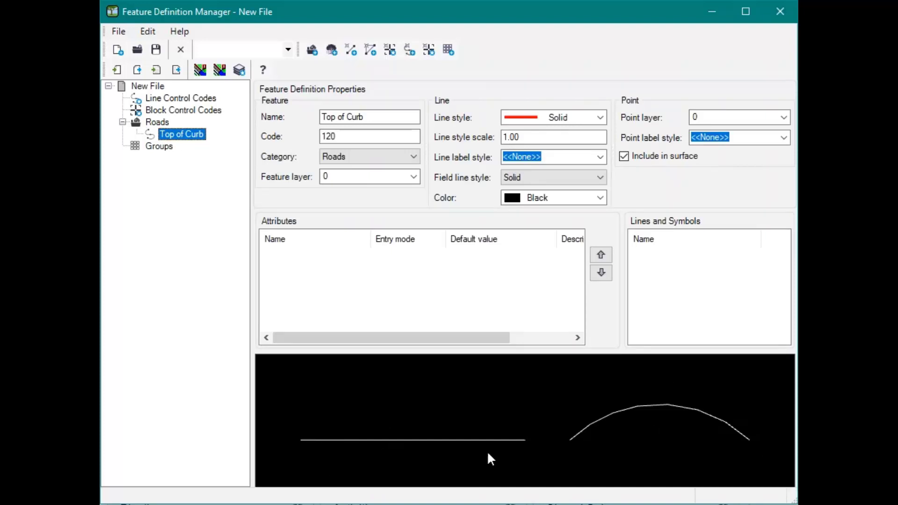
click(174, 141)
right_click(173, 134)
Add a line control code named Start of Line with code ST that starts a new line joining sequence
right_click(162, 122)
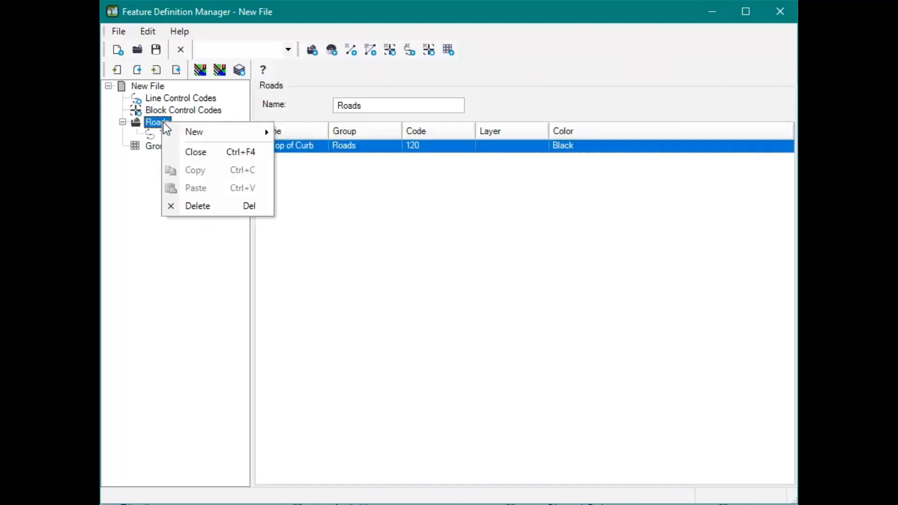
click(176, 135)
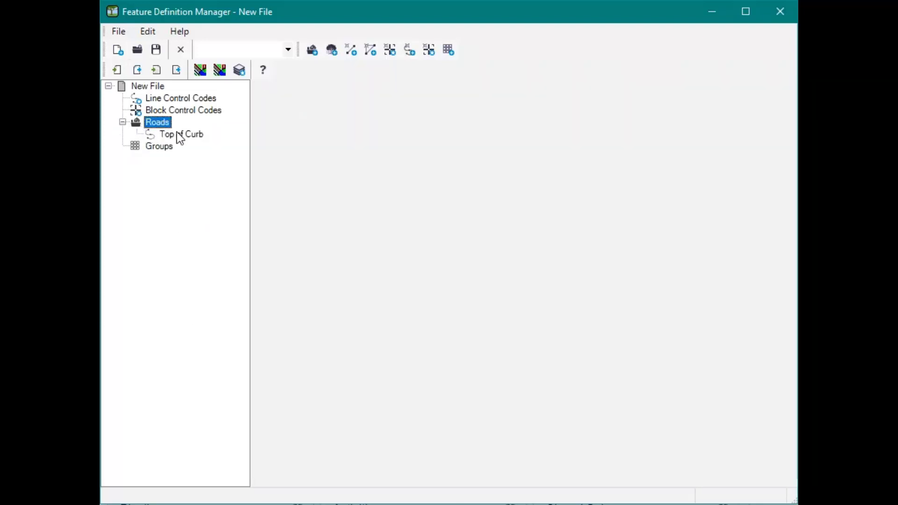
right_click(180, 138)
click(155, 124)
right_click(155, 123)
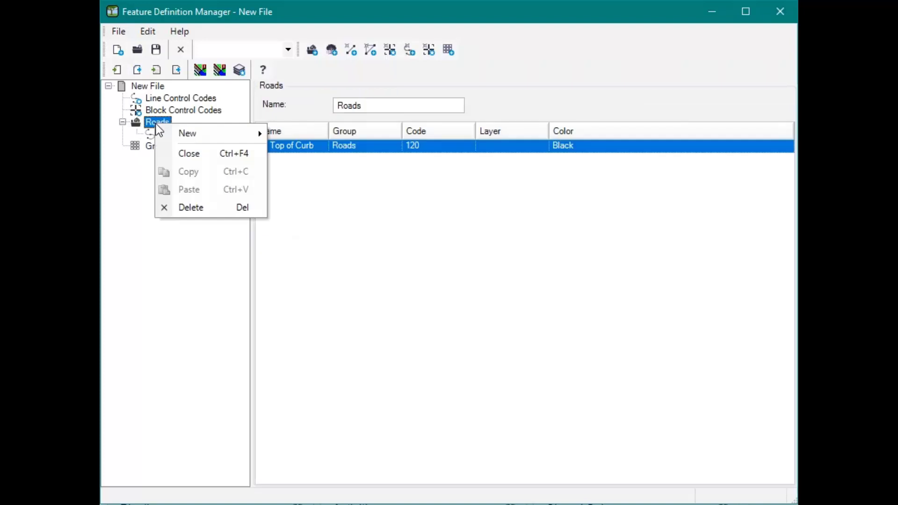
mouse_move(200, 132)
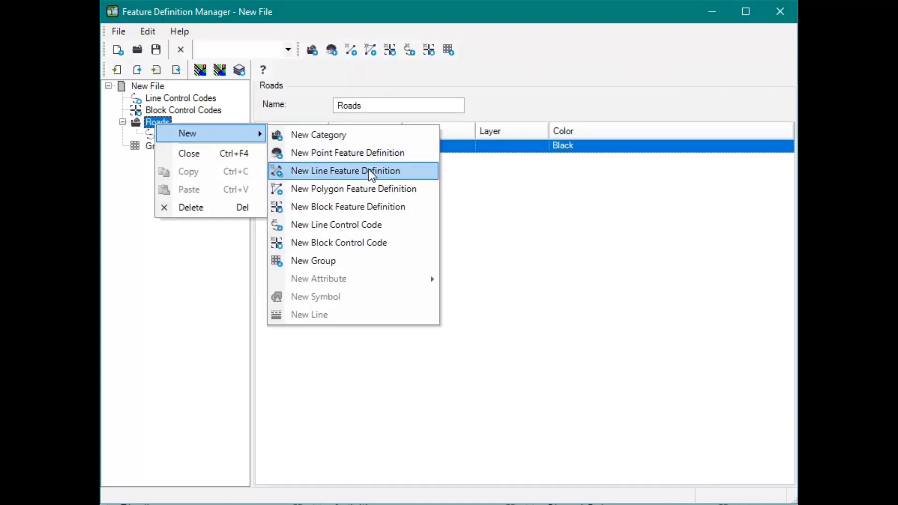
click(338, 225)
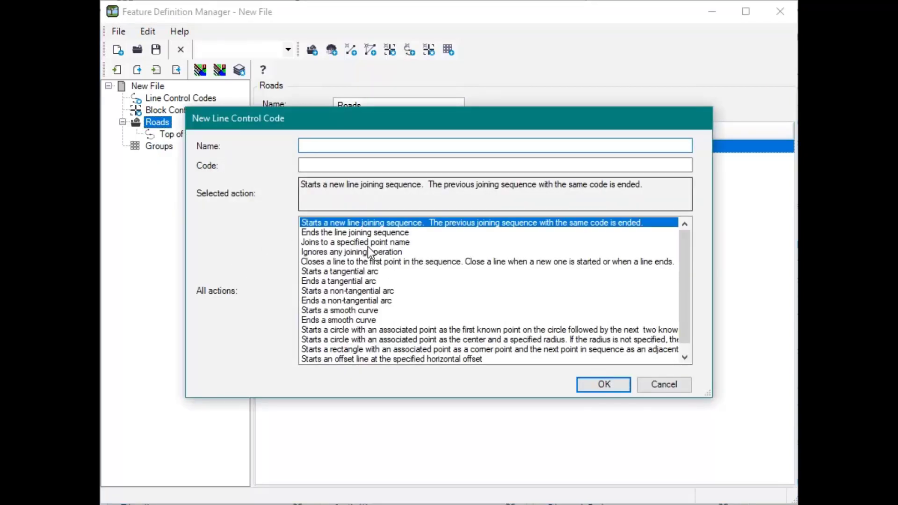
text(Start T)
key(BackSpace)
text(of Line)
key(Tab)
text(ST)
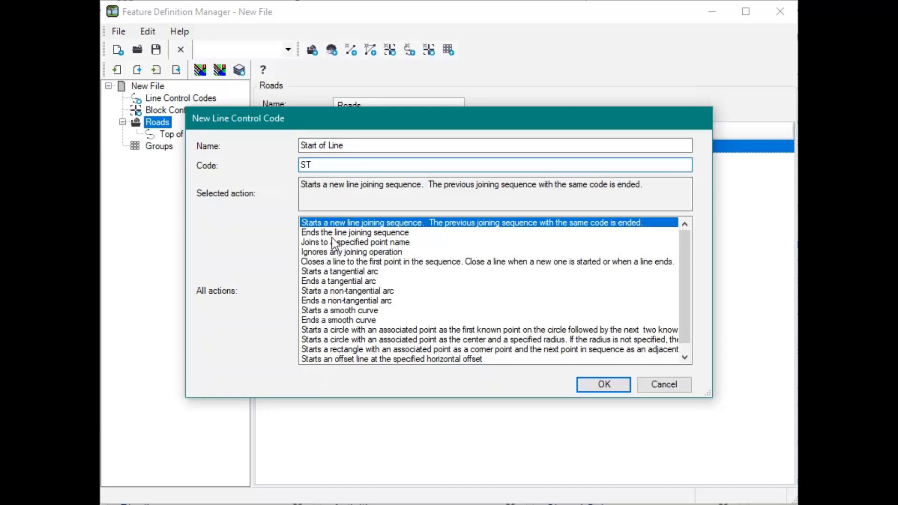
click(603, 384)
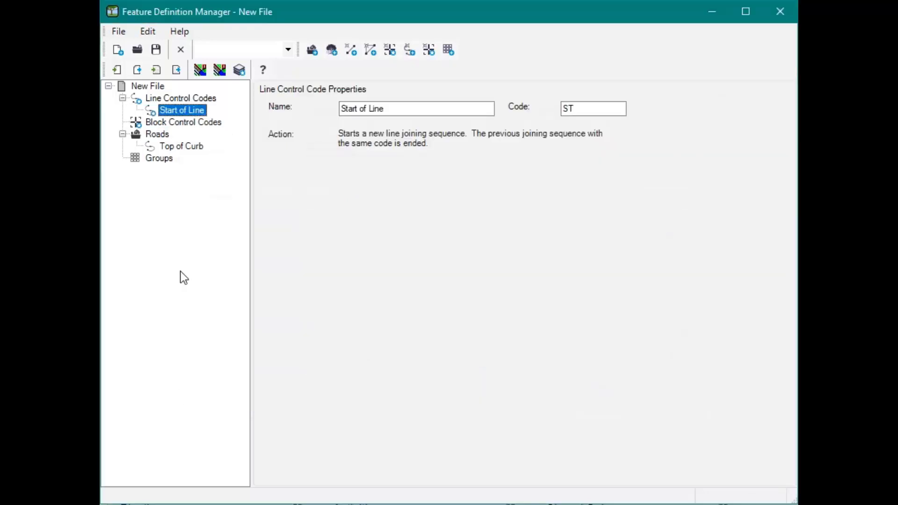
Add a line control code named End of Line with code END that ends the line joining sequence
right_click(169, 97)
mouse_move(227, 109)
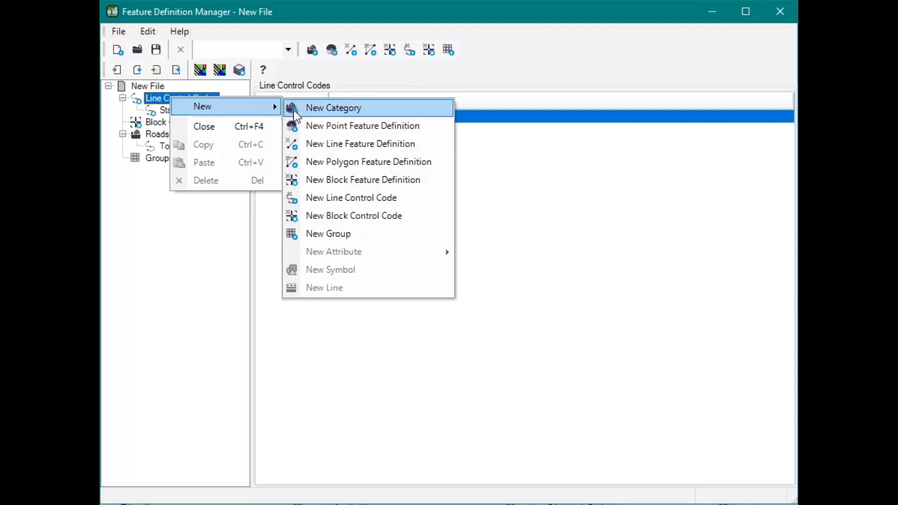
click(333, 198)
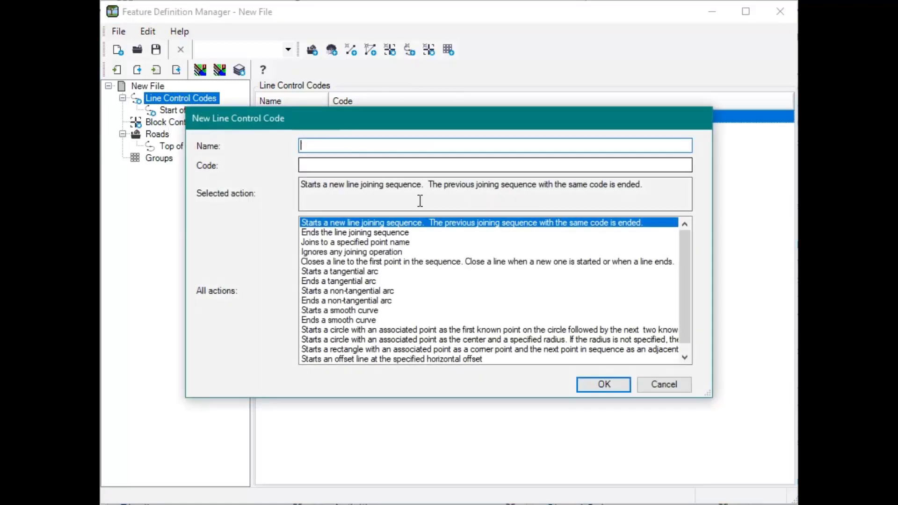
text(End )
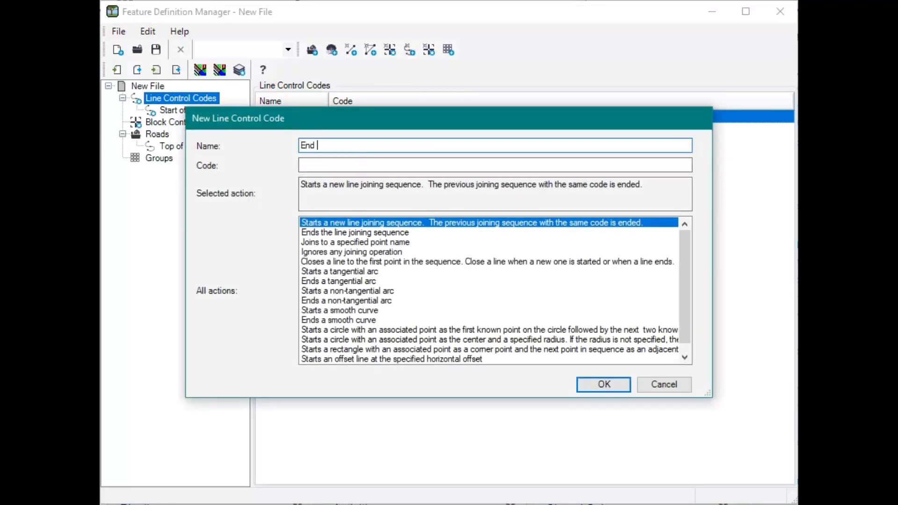
text(of Line)
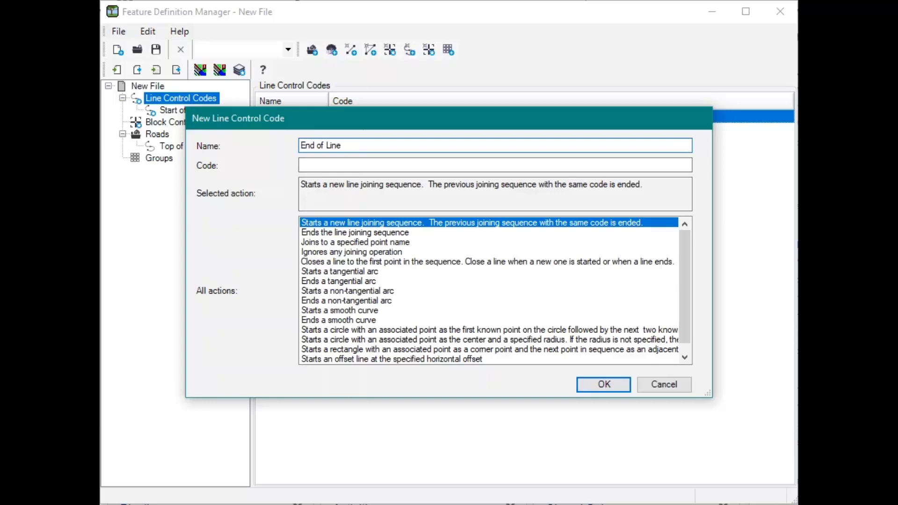
click(402, 232)
click(363, 168)
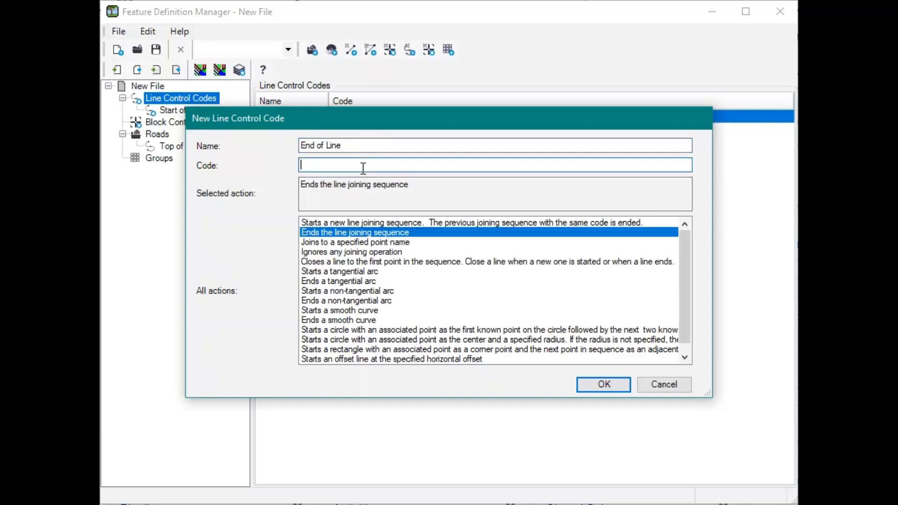
text(END)
click(585, 384)
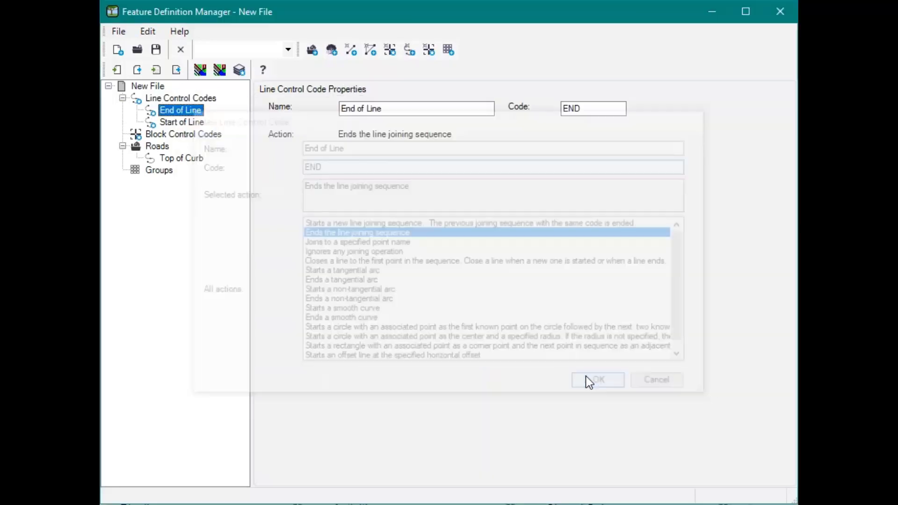
Start a new line feature definition in the Roads category named Gutter with code 121
click(154, 146)
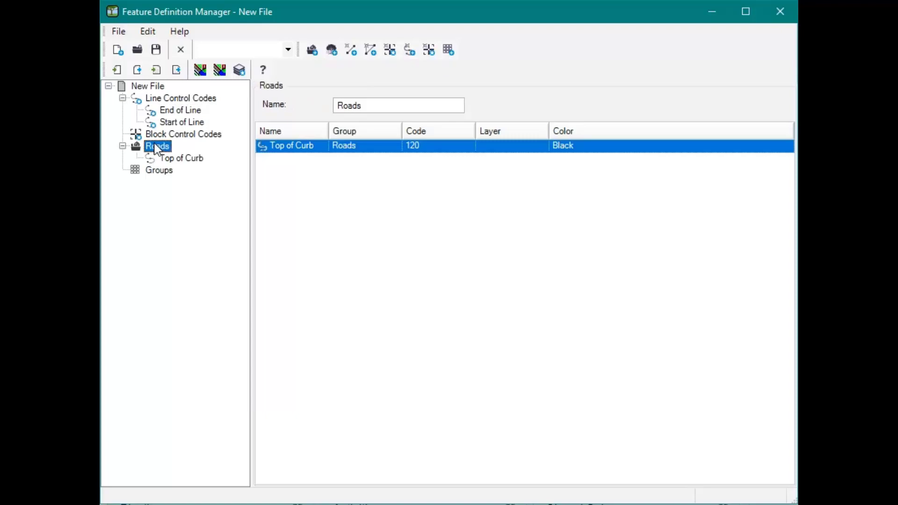
right_click(155, 144)
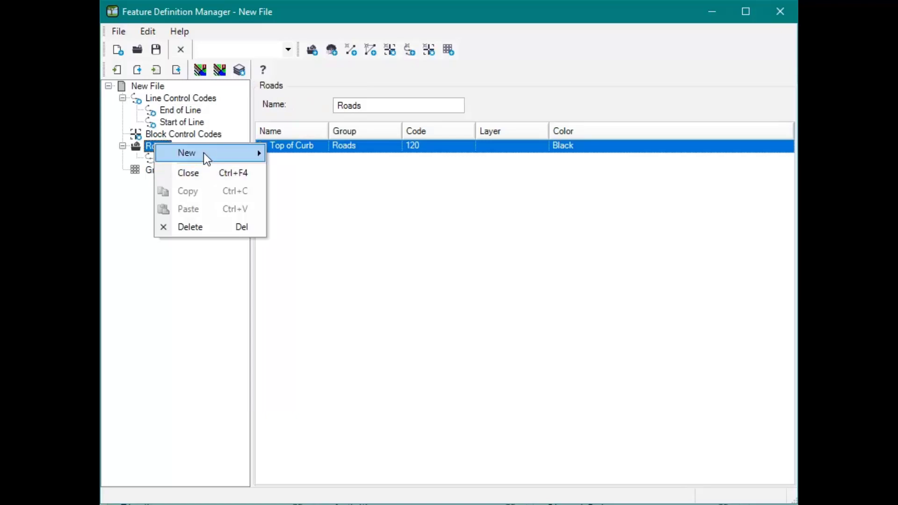
mouse_move(203, 152)
click(320, 191)
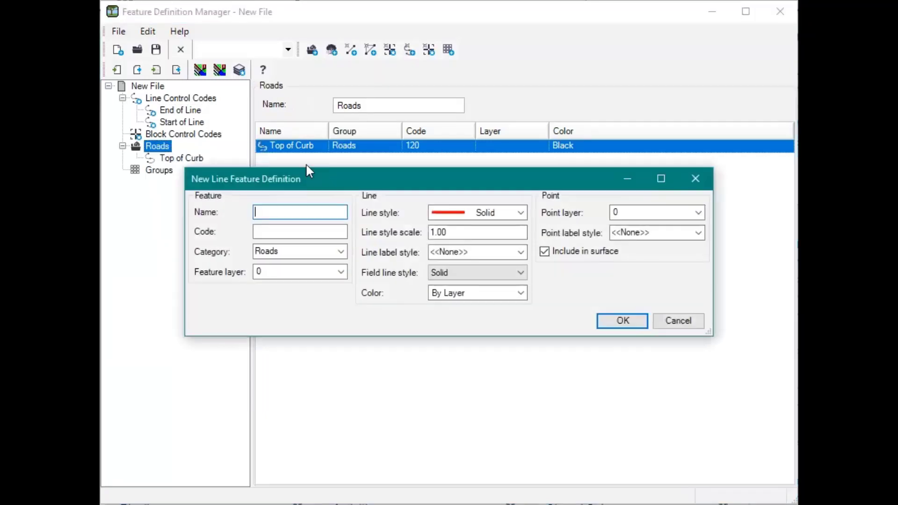
text(Gutter)
key(Tab)
text(121)
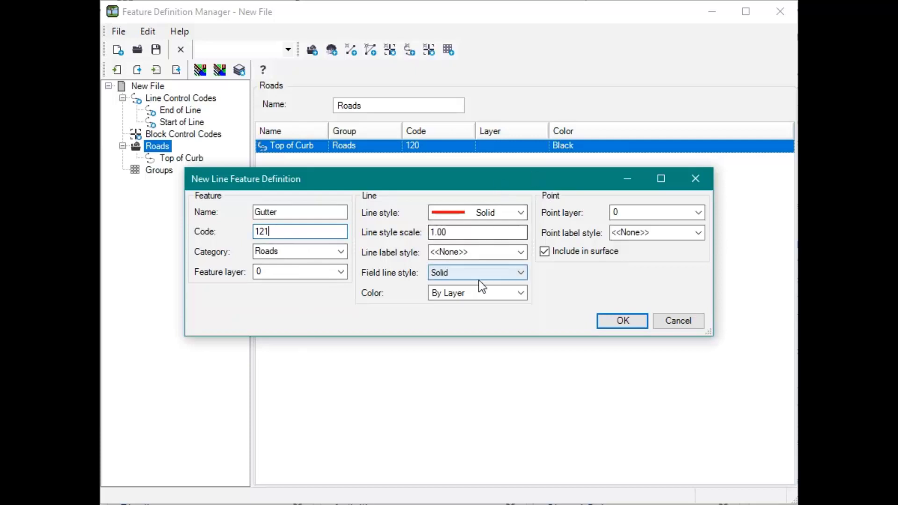
Set the Gutter feature's color to Red and create the feature
click(493, 296)
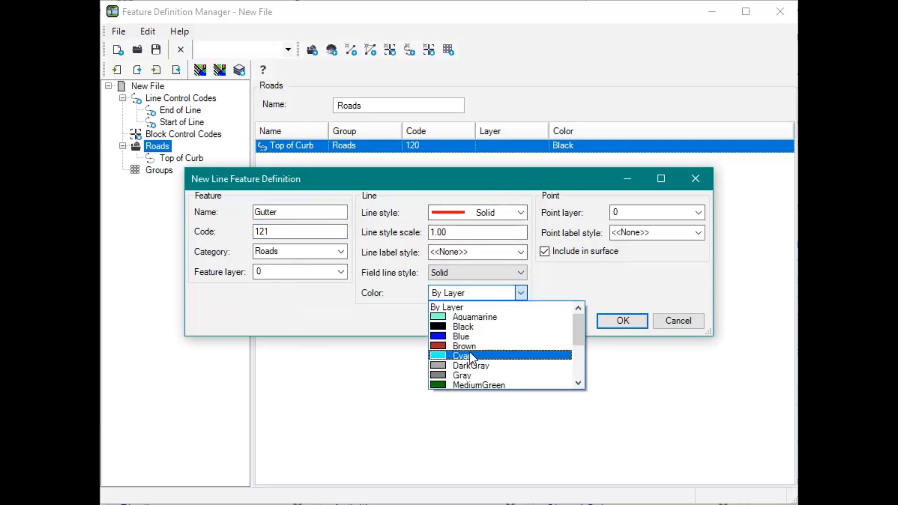
scroll(491, 365, down, 2)
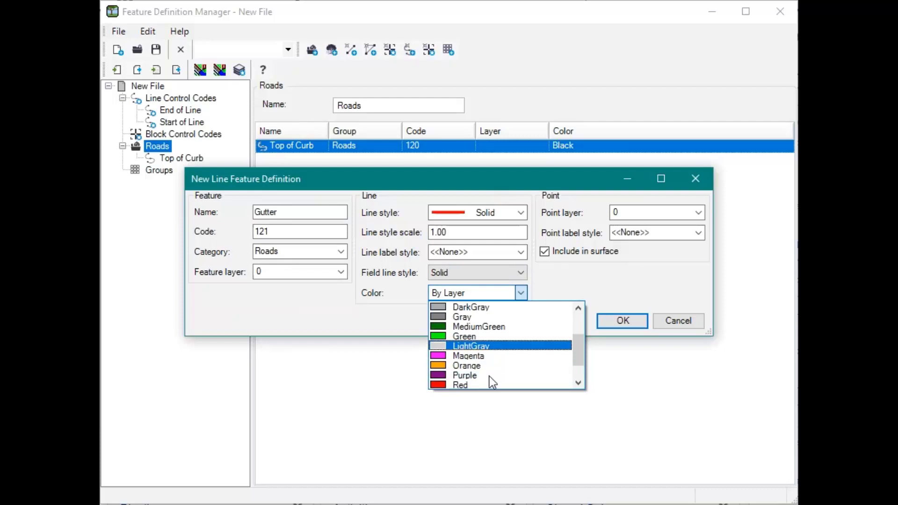
click(480, 384)
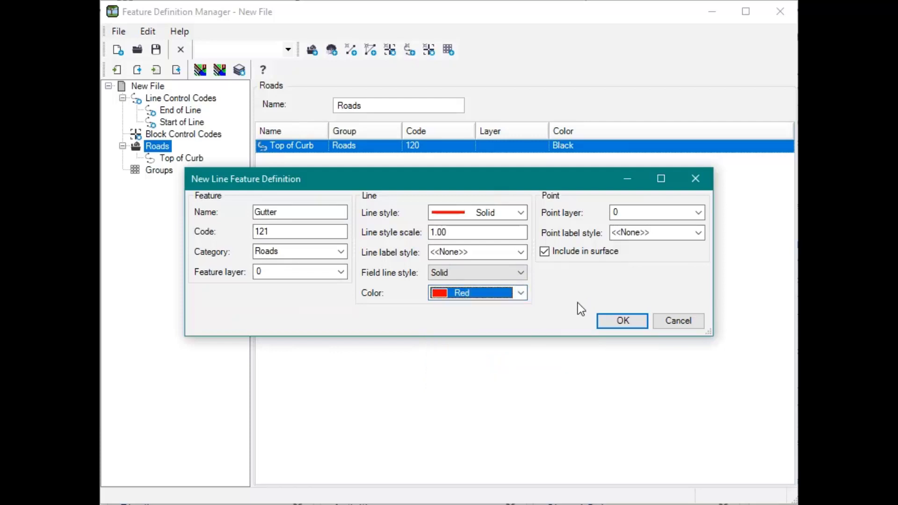
click(625, 319)
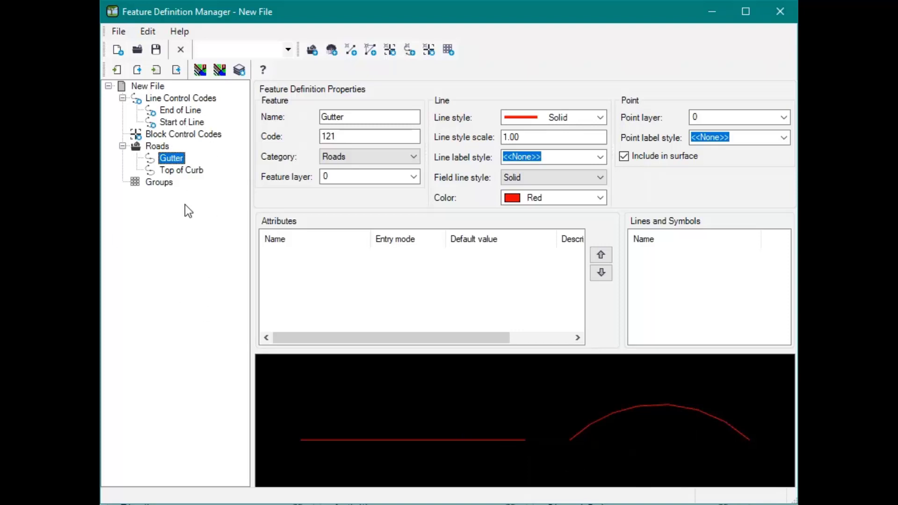
Start a new point feature definition in the Roads category and name it Spot Concrete
right_click(153, 147)
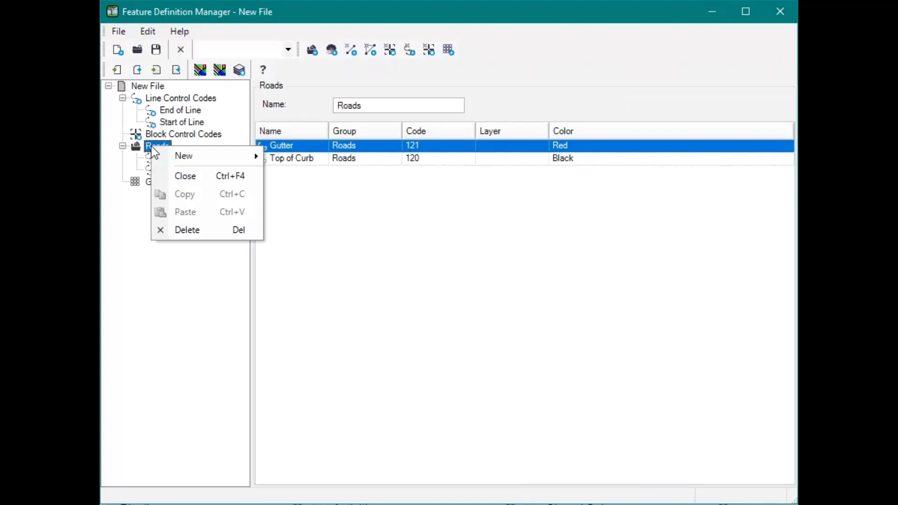
mouse_move(190, 159)
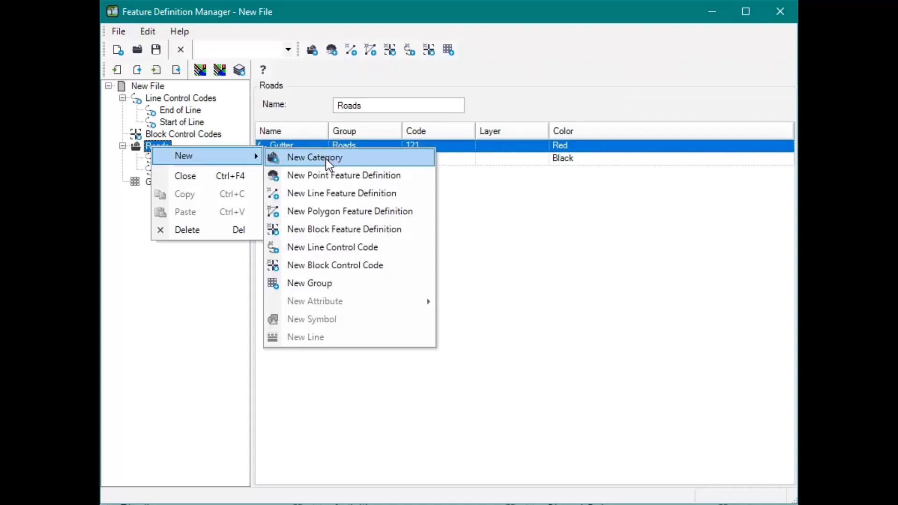
click(323, 176)
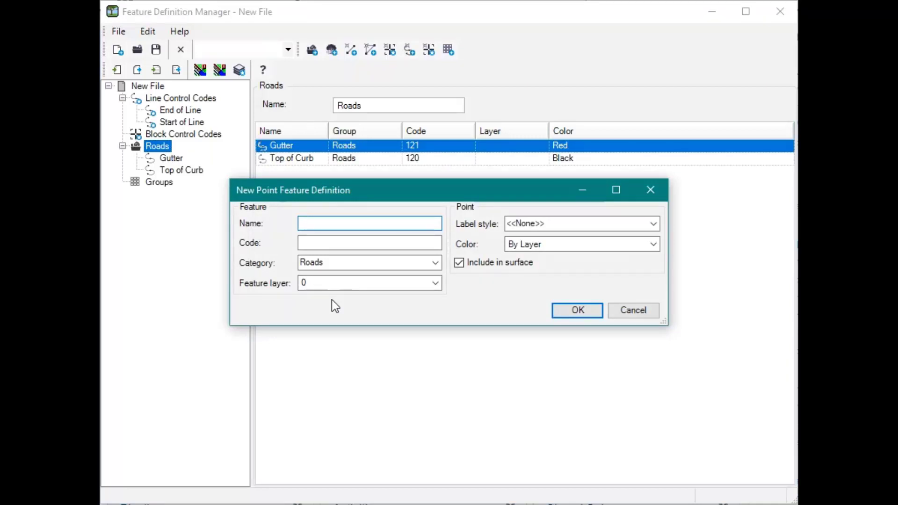
text(SPot)
key(BackSpace)
key(BackSpace)
key(BackSpace)
text(pot con)
key(BackSpace)
key(BackSpace)
text(cono)
key(BackSpace)
key(BackSpace)
key(BackSpace)
key(BackSpace)
text(c)
text(Concrete)
Give the Spot Concrete point feature code 122, create it, and review its properties
click(353, 242)
text(122)
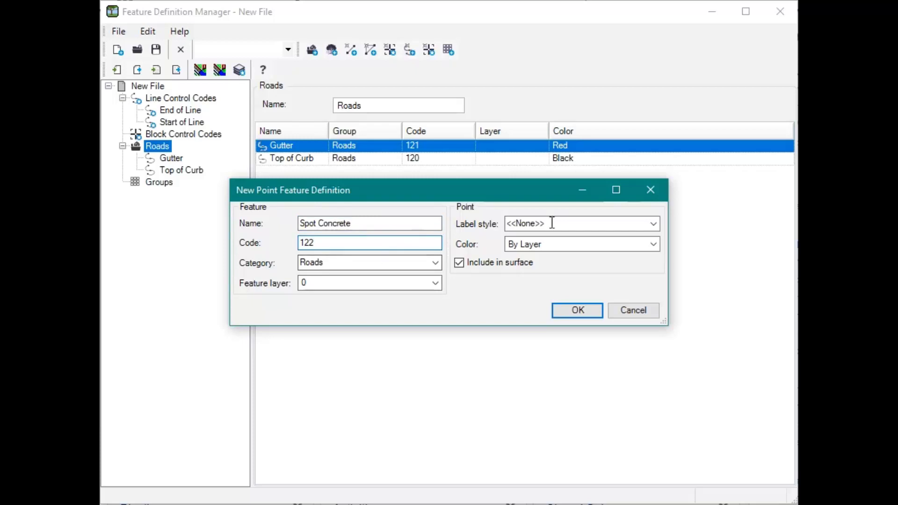
click(578, 311)
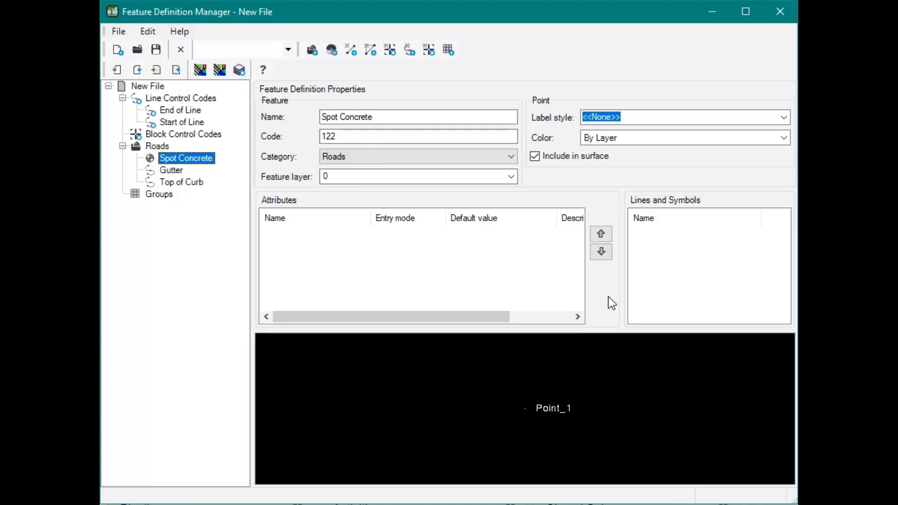
click(173, 170)
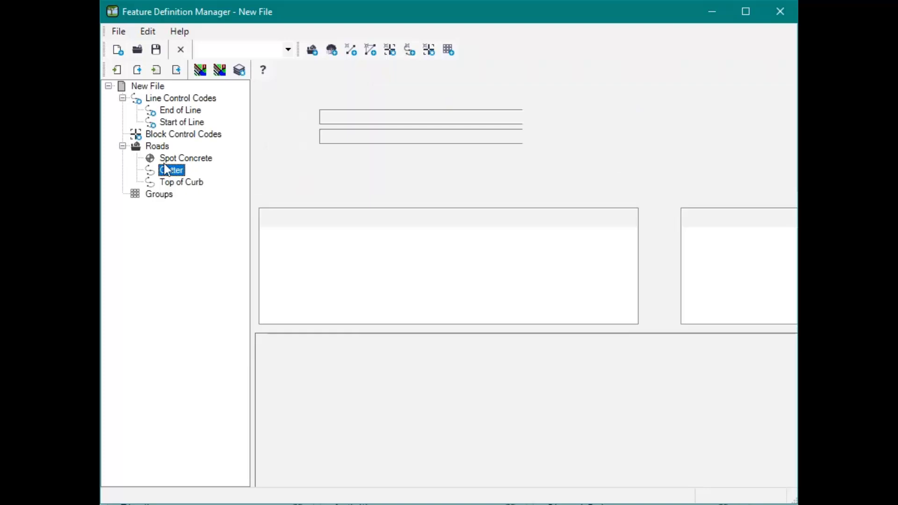
click(178, 157)
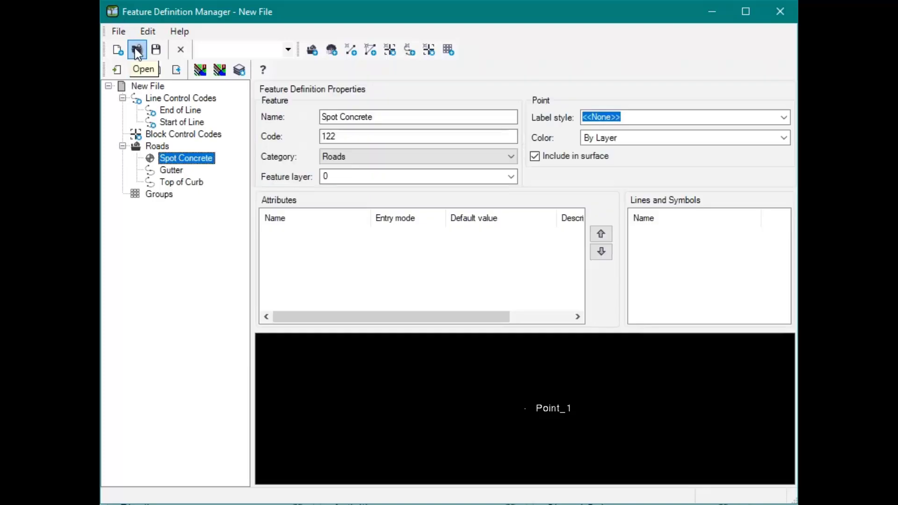
Save the feature definition file as Example in the Feature Definition Manager documents folder
click(156, 48)
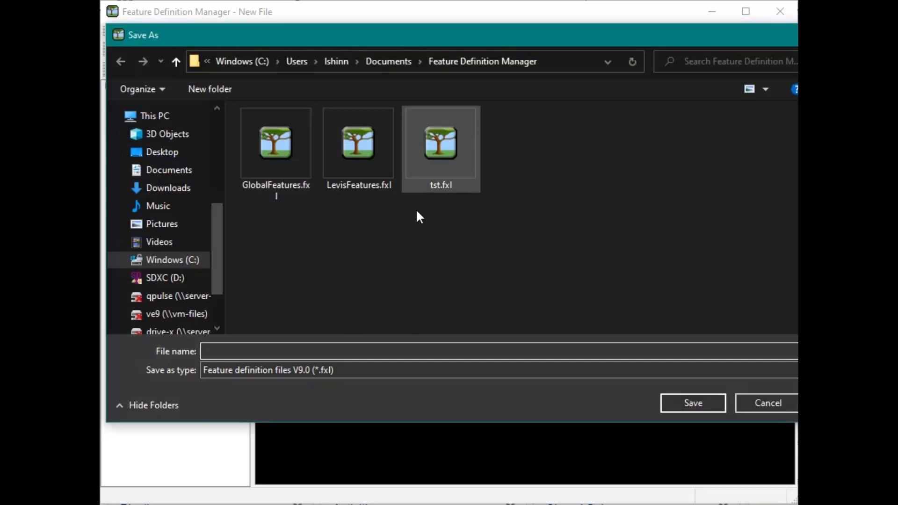
click(277, 351)
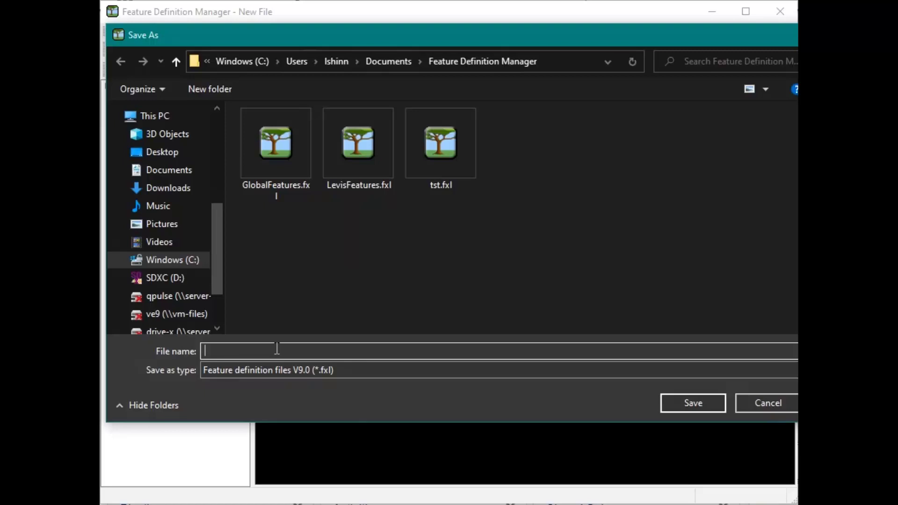
text(Example)
click(678, 403)
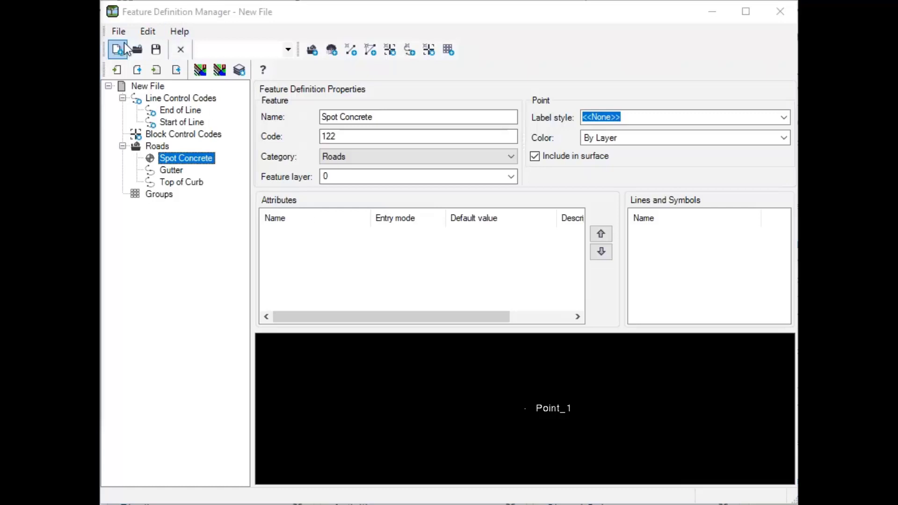
click(155, 50)
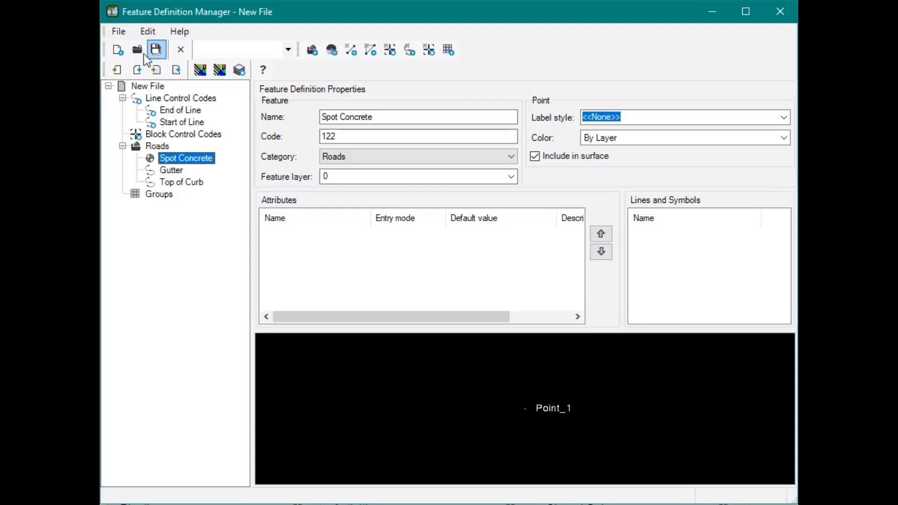
Save a copy of the feature definition file as Example on the My Passport (E:) drive
click(118, 31)
click(157, 99)
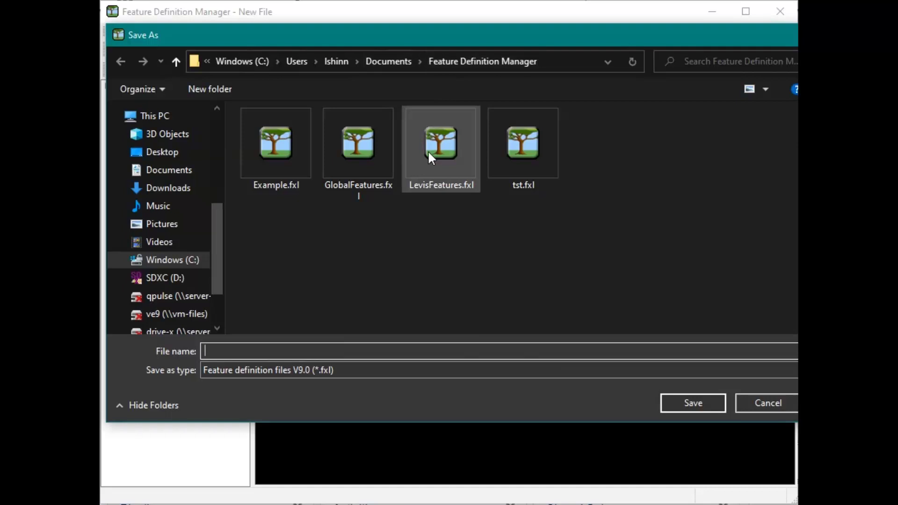
mouse_move(428, 150)
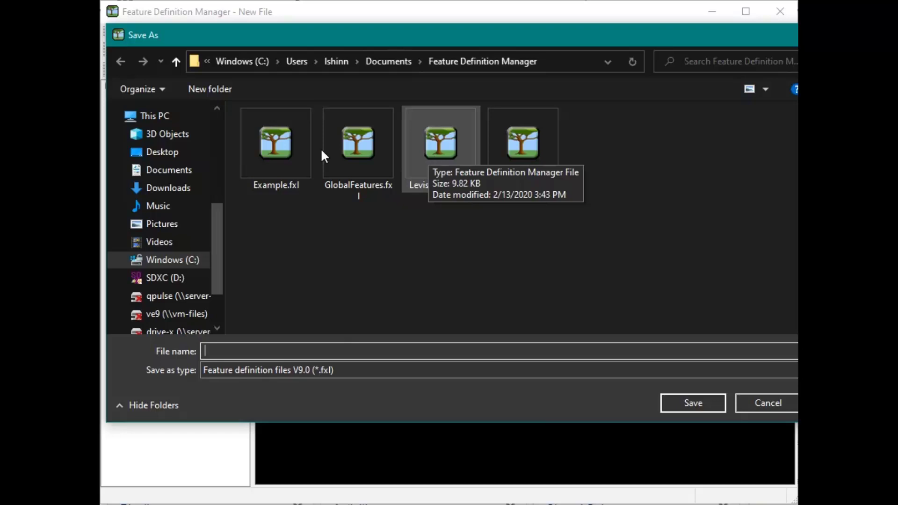
scroll(201, 271, down, 3)
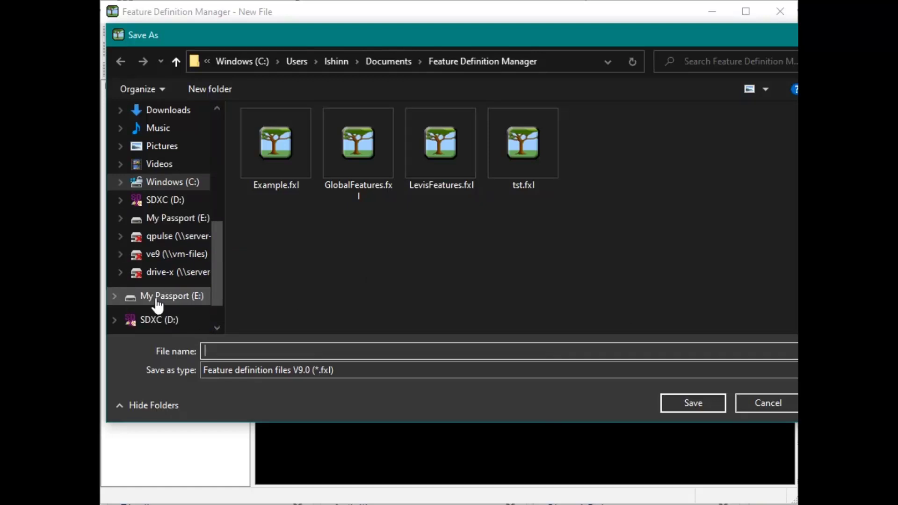
click(157, 299)
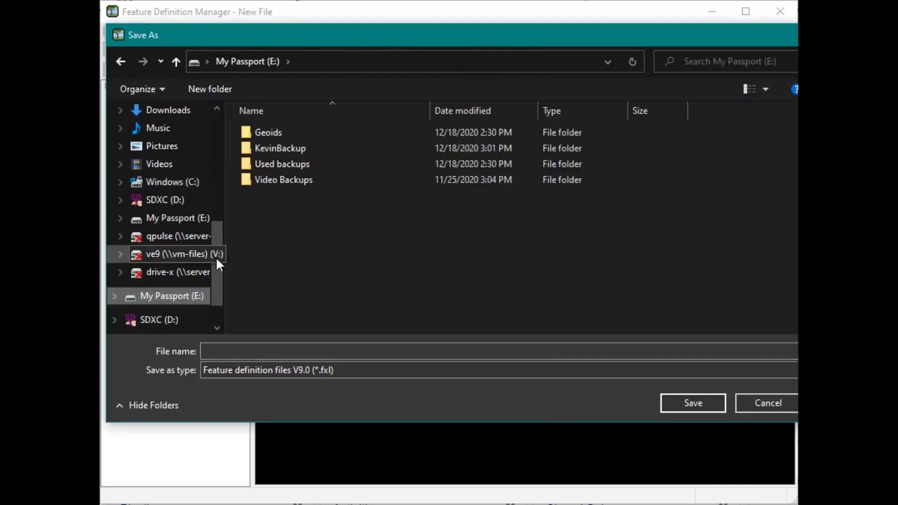
click(289, 346)
text(Example)
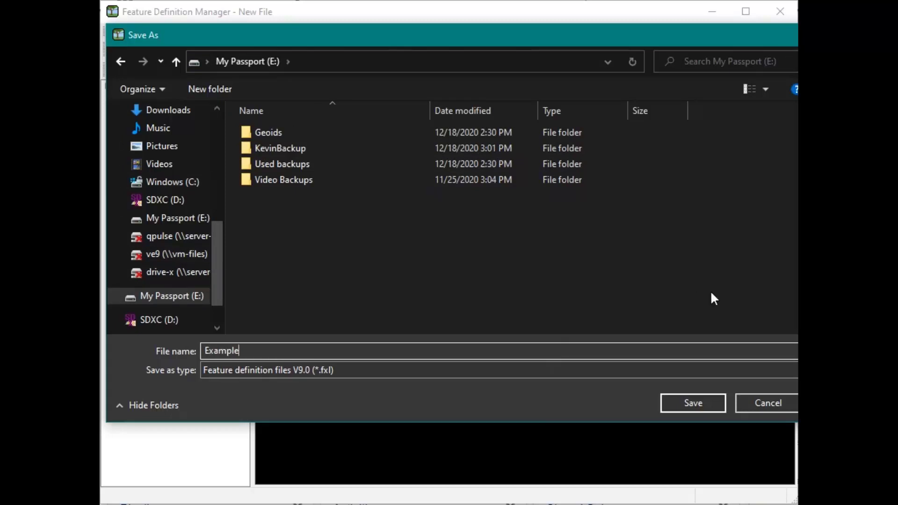
click(684, 397)
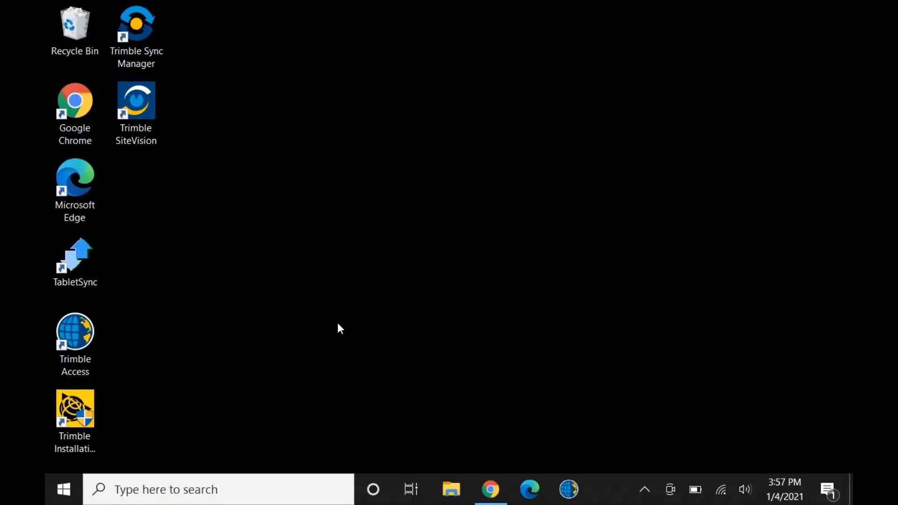
Switch to File Explorer on the field device and copy Example.fxl from the My Passport (D:) drive
click(450, 490)
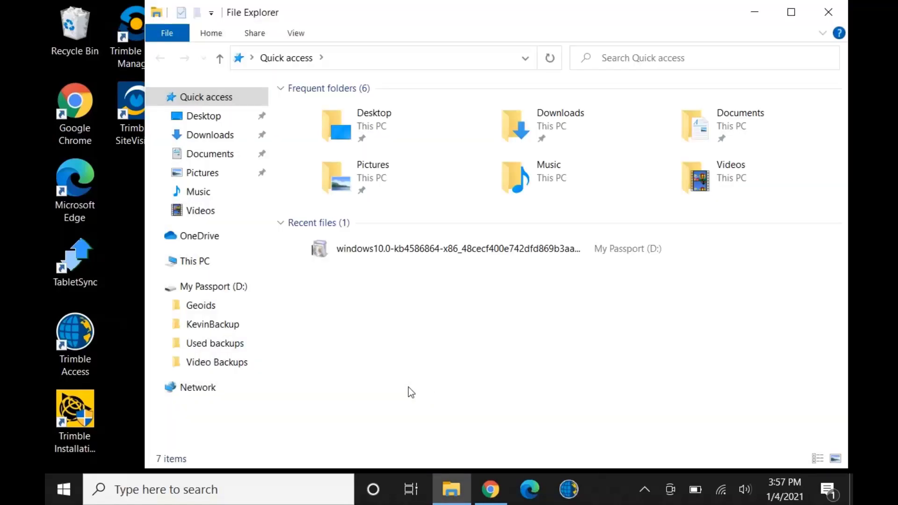
click(233, 294)
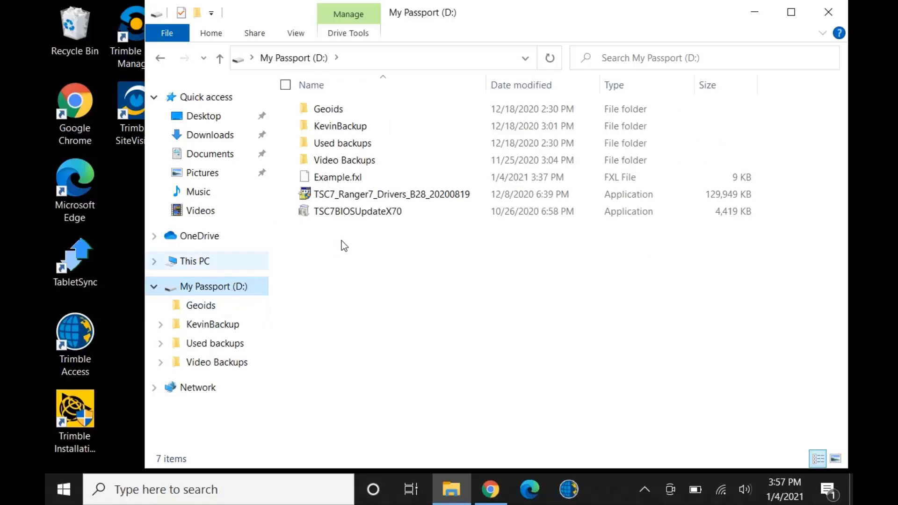
click(346, 179)
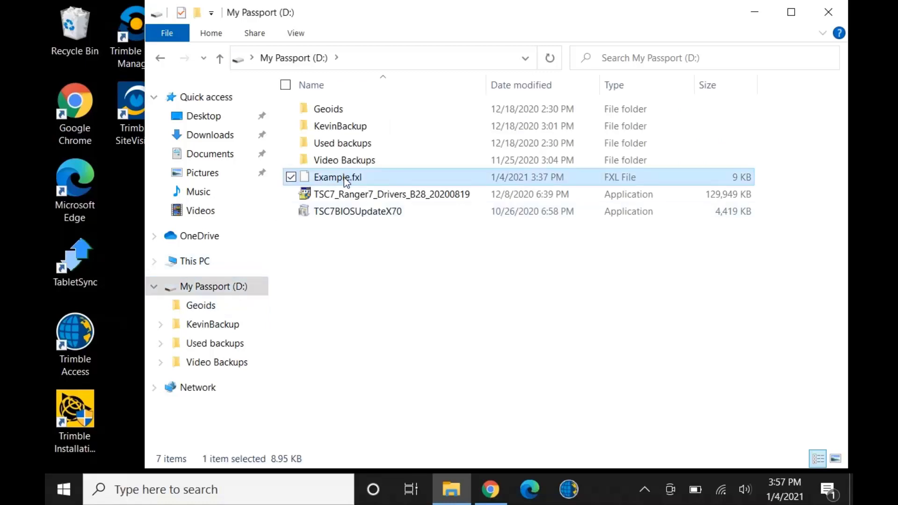
right_click(345, 177)
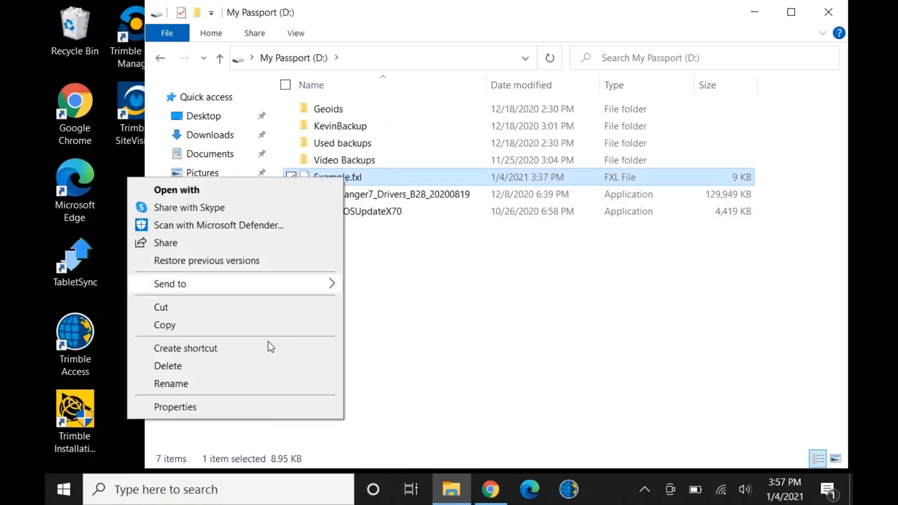
click(206, 327)
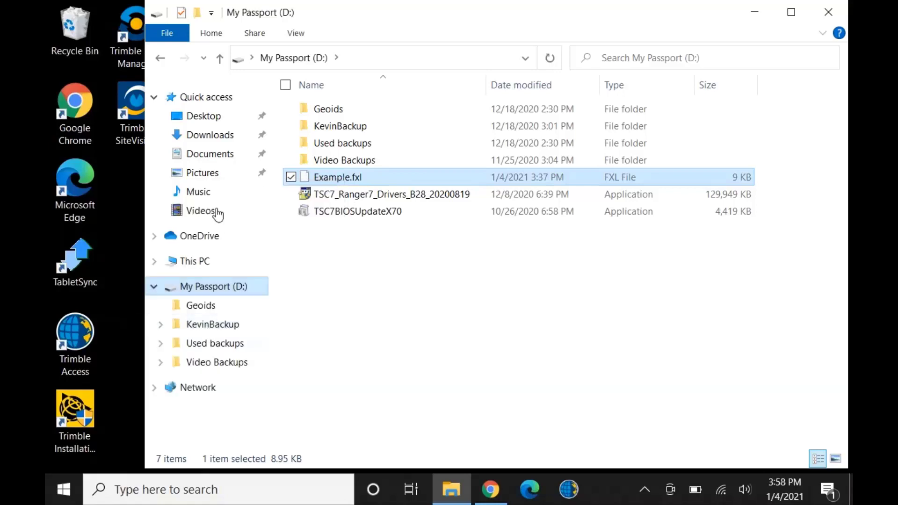
Paste the copied Example.fxl into the ProgramData > Trimble > Trimble Data > System Files folder on the Windows (C:) drive, and close the file window
click(202, 263)
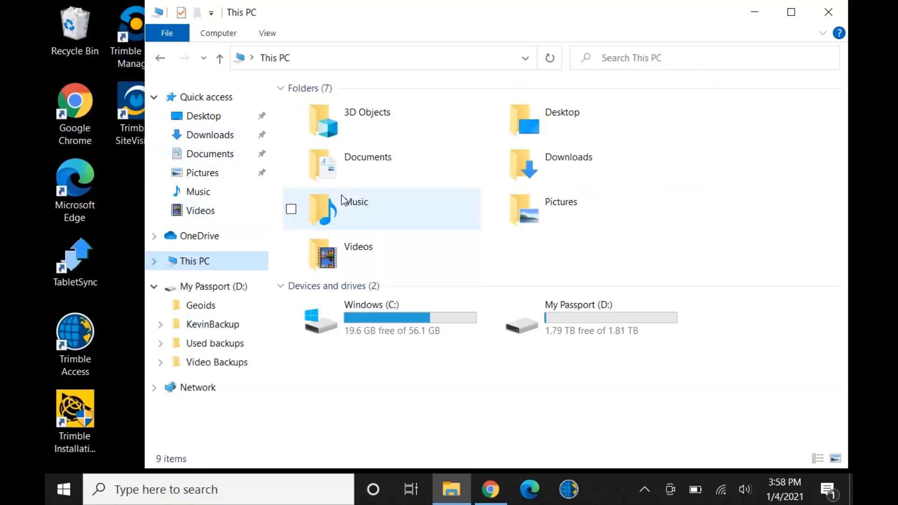
double_click(378, 310)
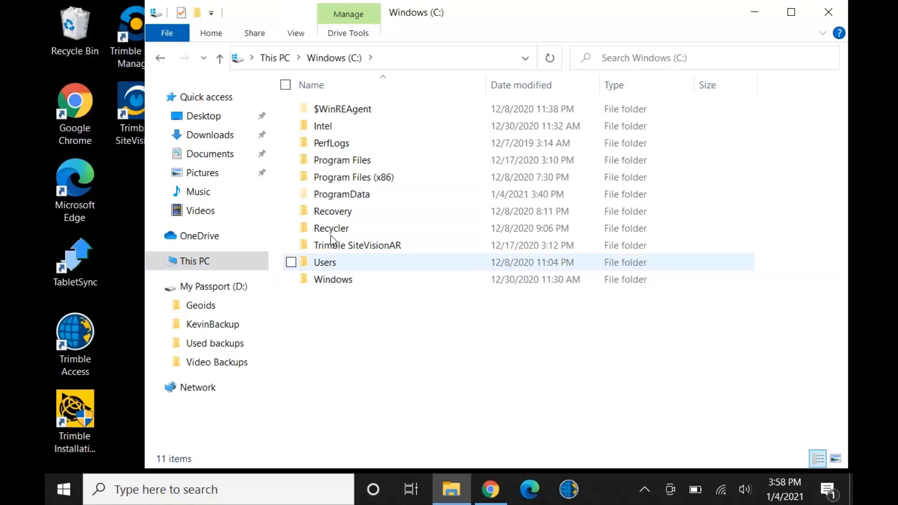
click(329, 196)
double_click(330, 196)
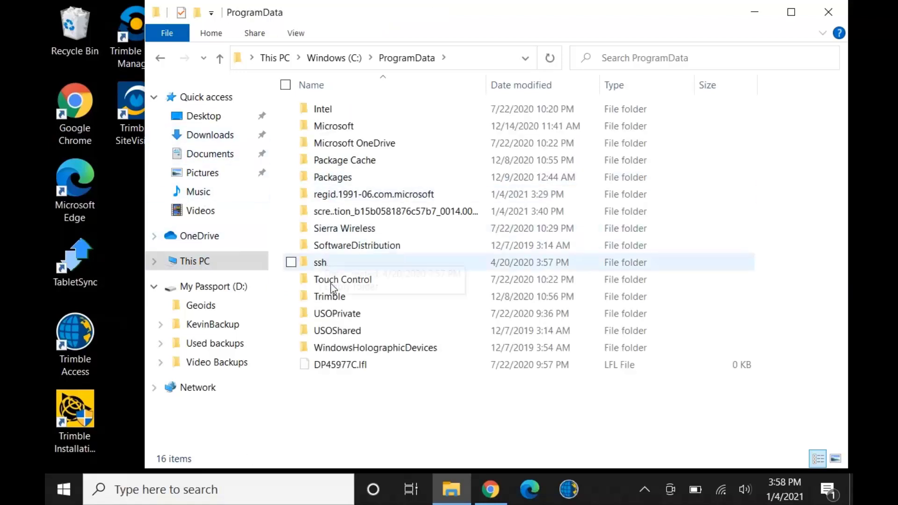
double_click(330, 296)
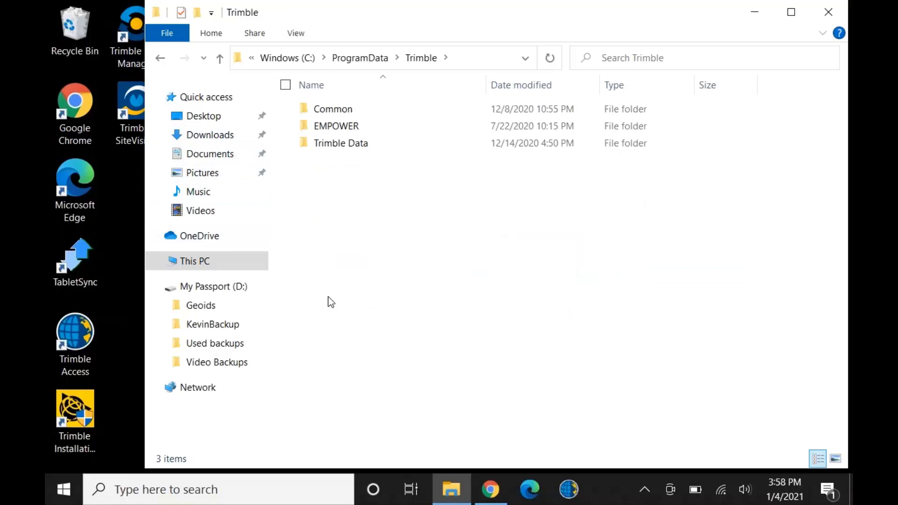
double_click(343, 144)
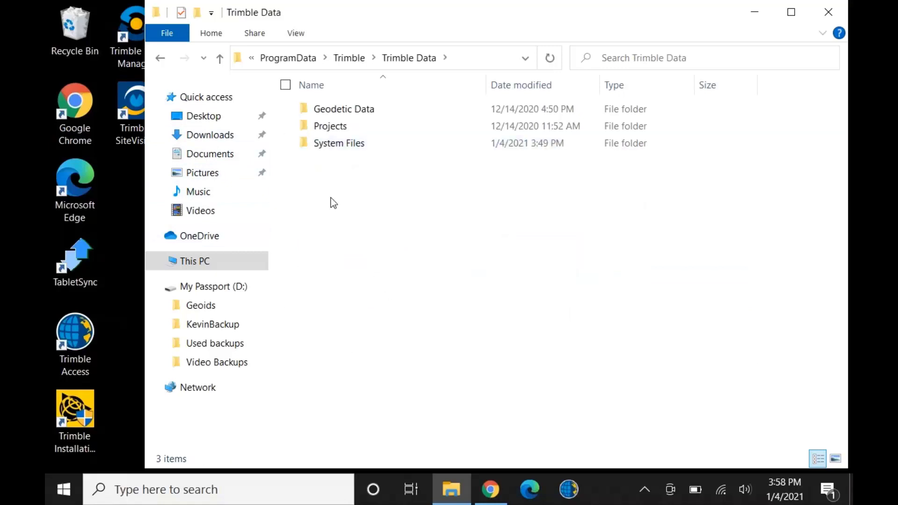
double_click(339, 143)
right_click(784, 239)
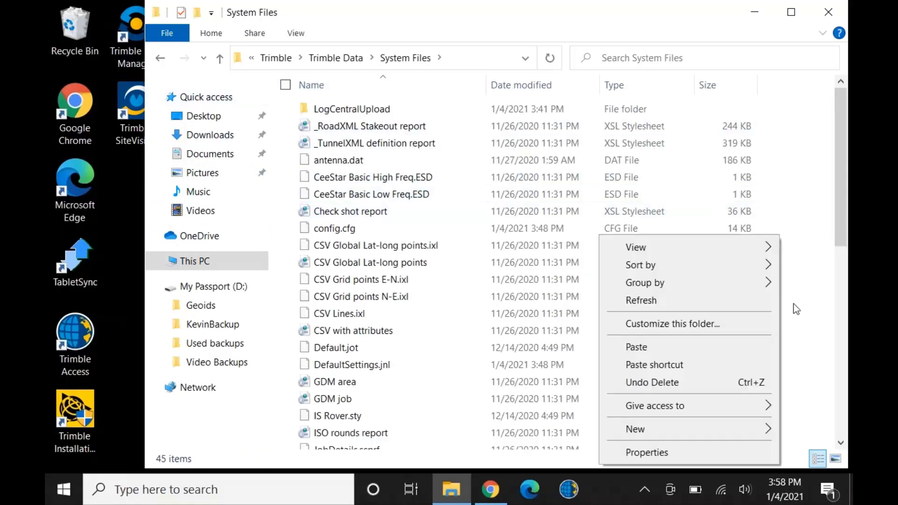
click(672, 354)
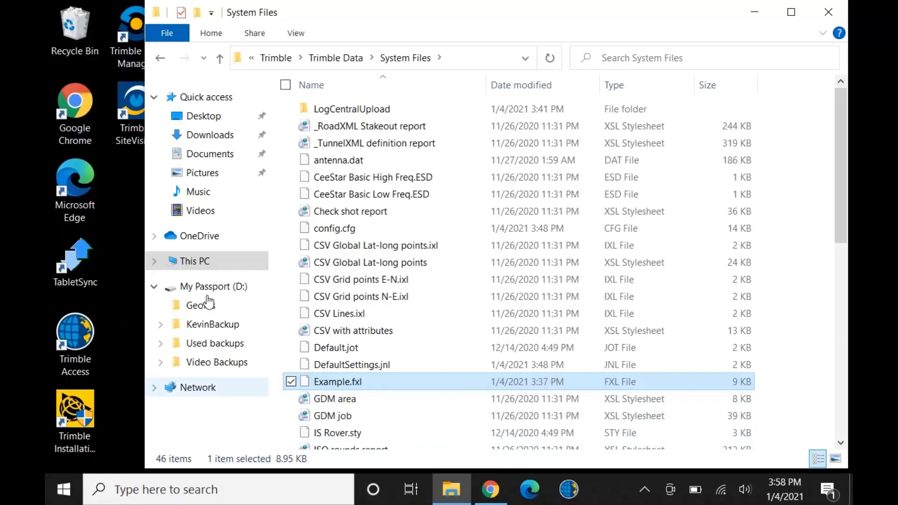
click(827, 19)
Switch to Trimble Access, create a new project named Example, and name its new job Example
click(575, 481)
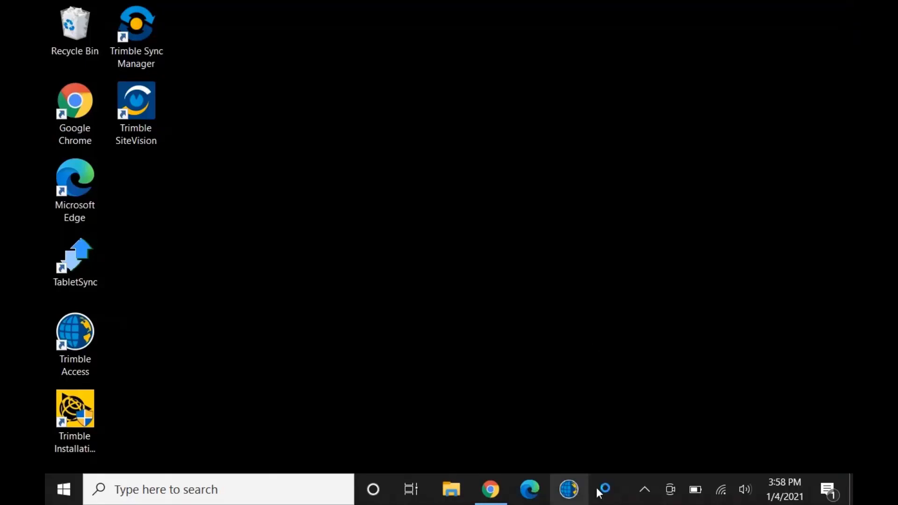
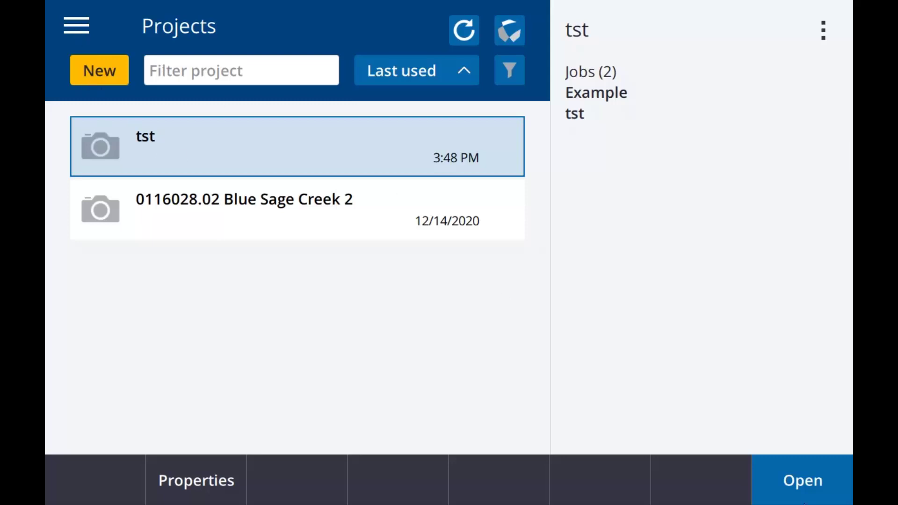
click(115, 67)
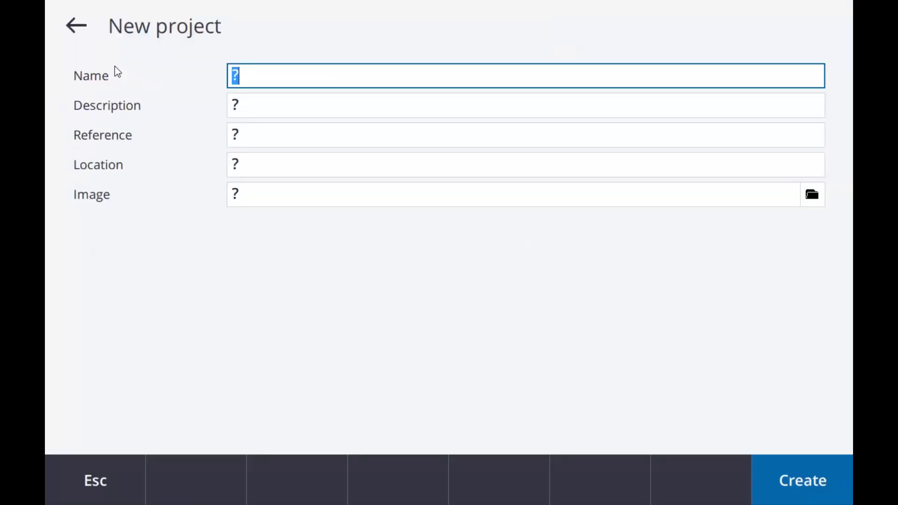
text(Example)
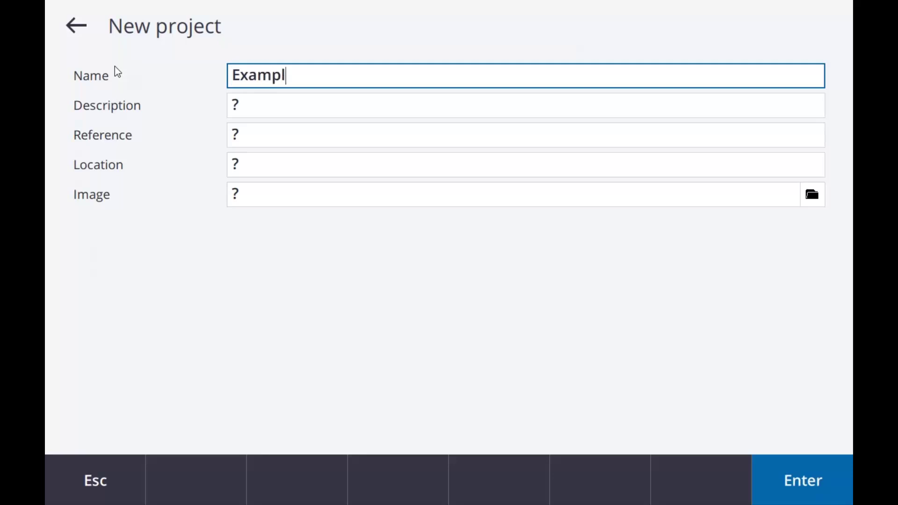
click(807, 484)
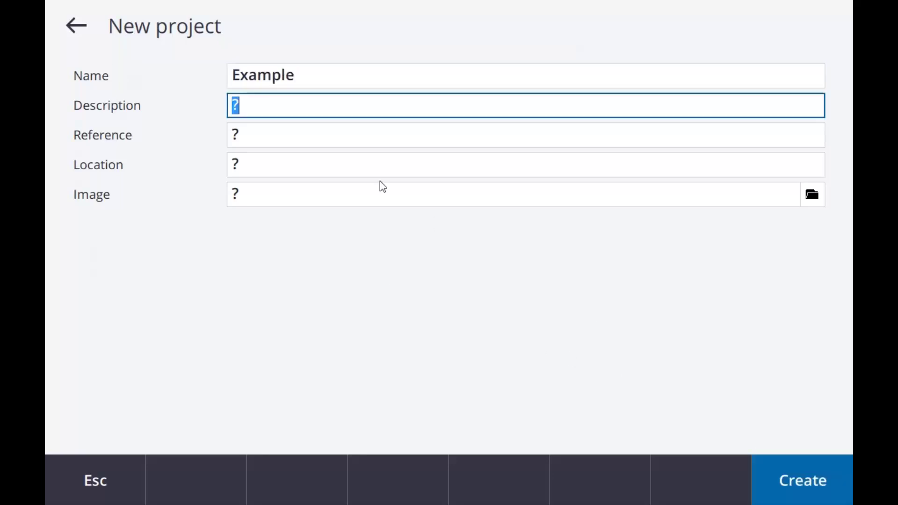
click(818, 490)
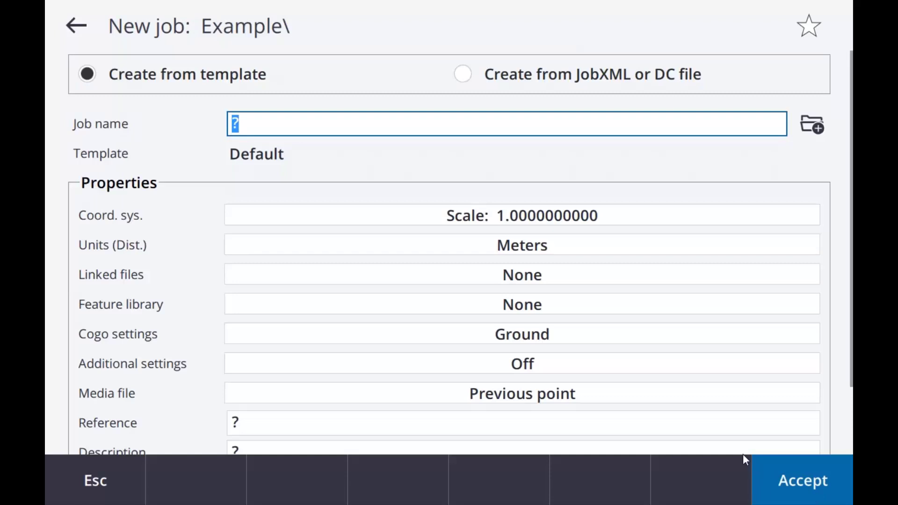
text(Exa)
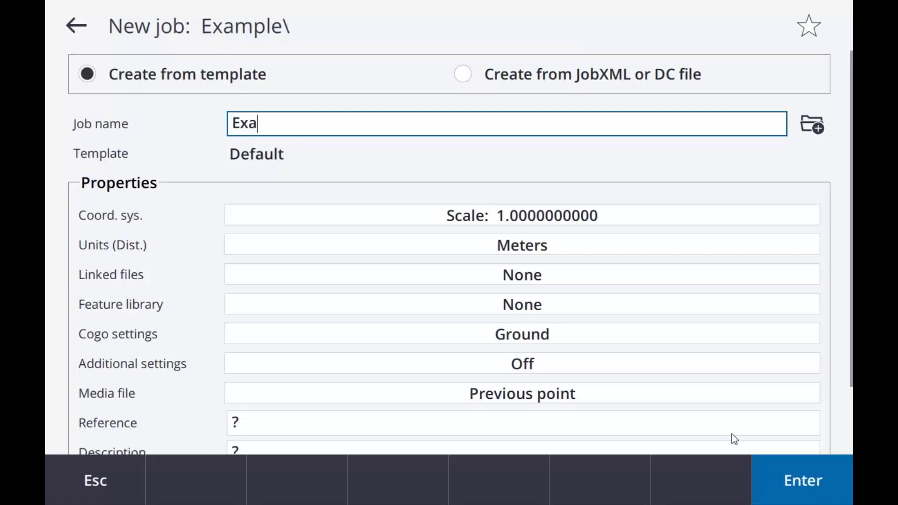
text(mple)
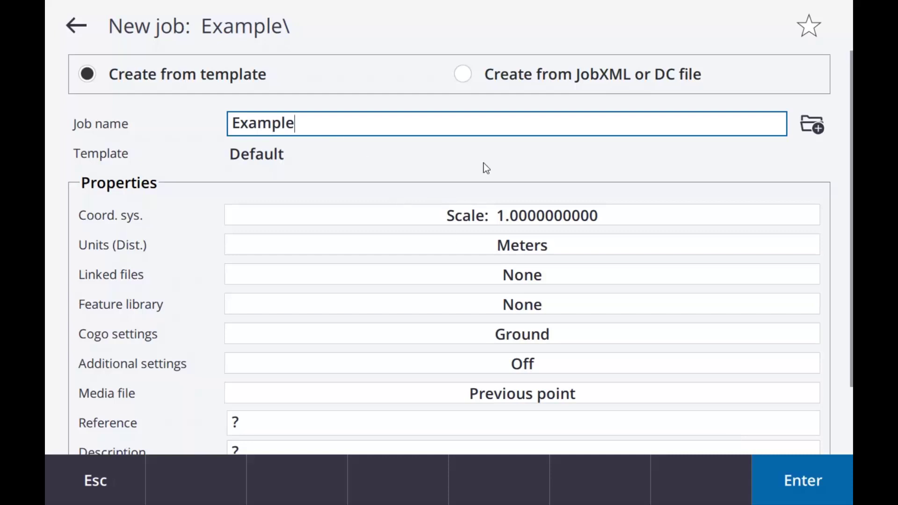
Set the new job's distance and grid coordinate units and its height units to US survey feet
click(482, 250)
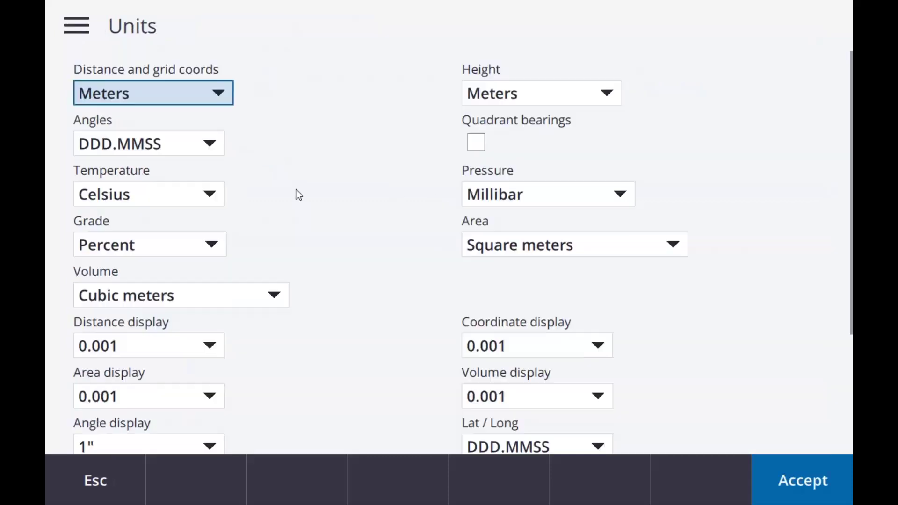
click(151, 94)
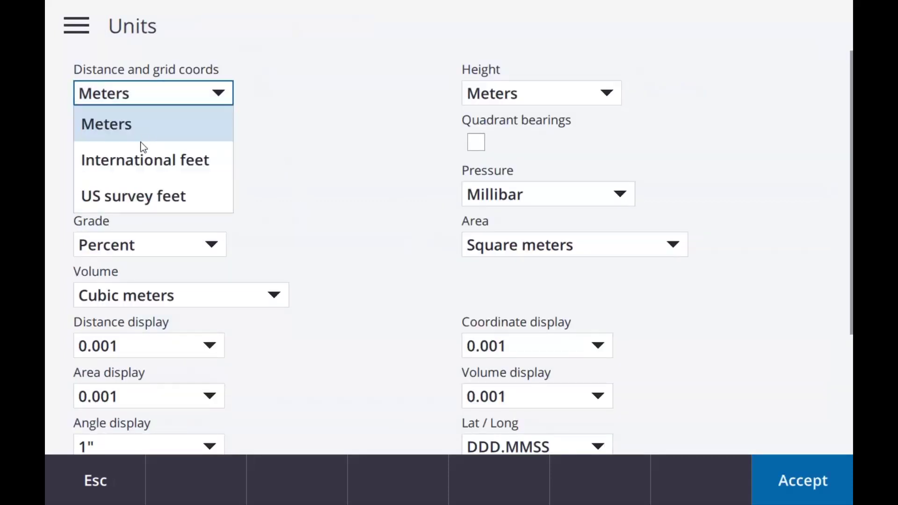
click(145, 161)
click(150, 93)
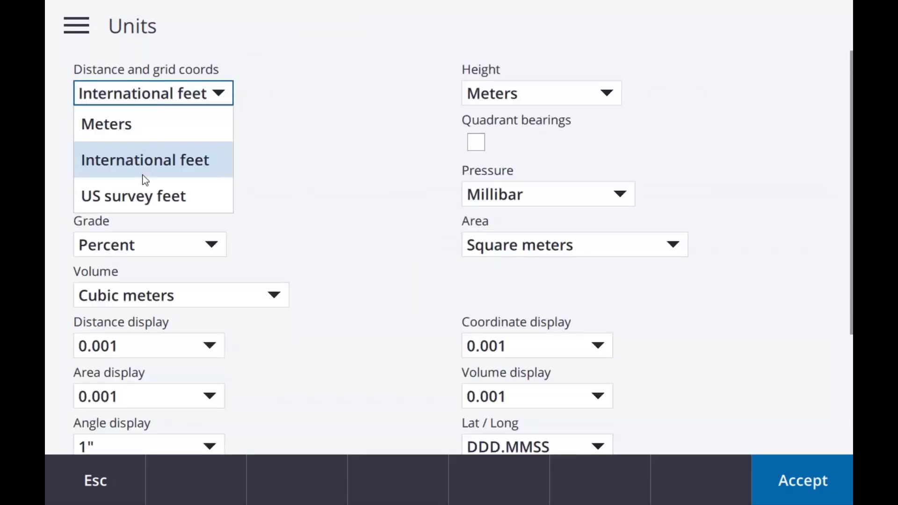
click(146, 194)
click(545, 91)
click(521, 196)
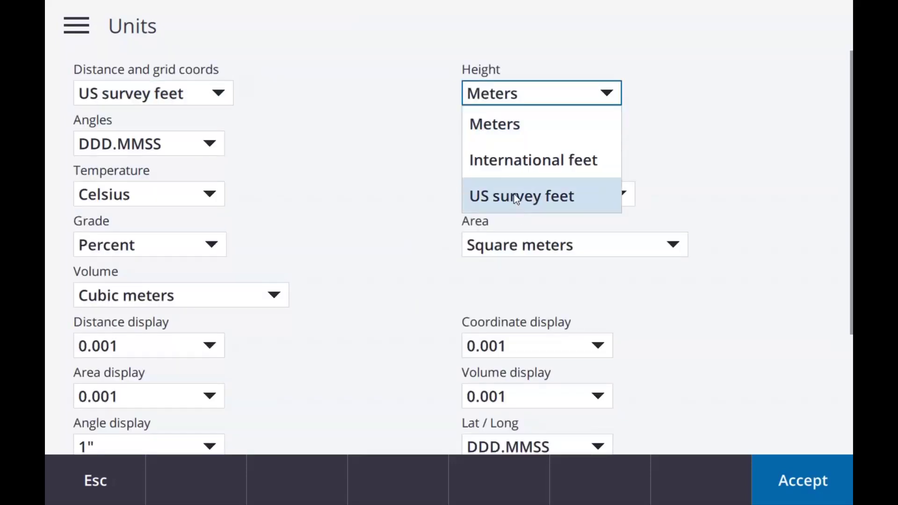
Set the job's pressure to Inch mercury, area to Acres, temperature to Fahrenheit and volume to Cubic US survey feet, and accept the units
click(567, 194)
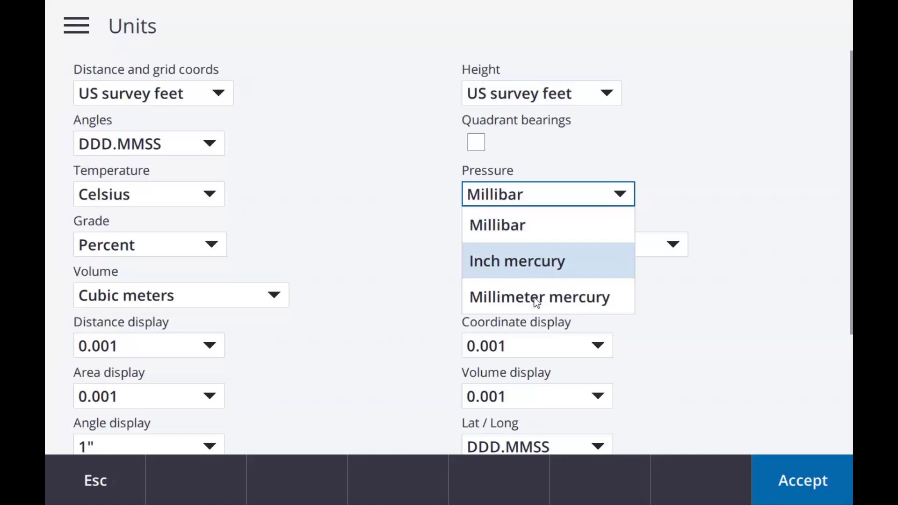
click(534, 264)
click(585, 253)
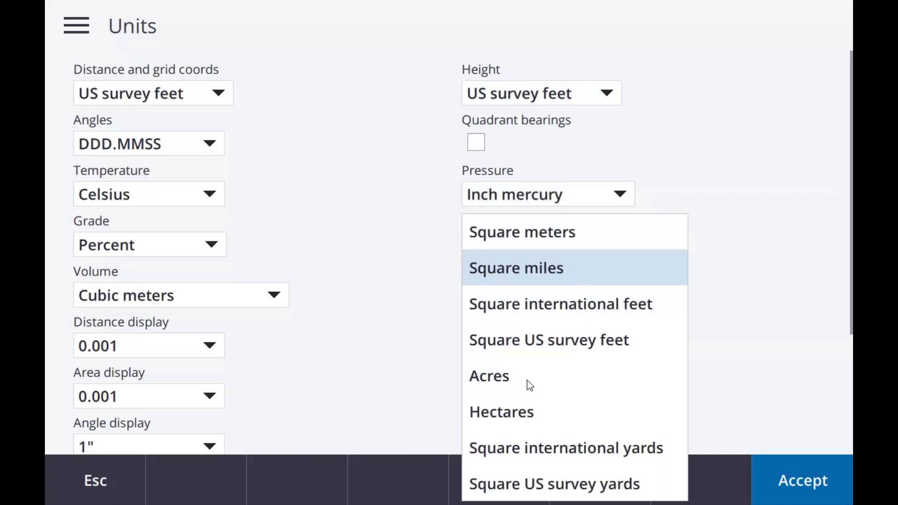
click(505, 376)
click(170, 200)
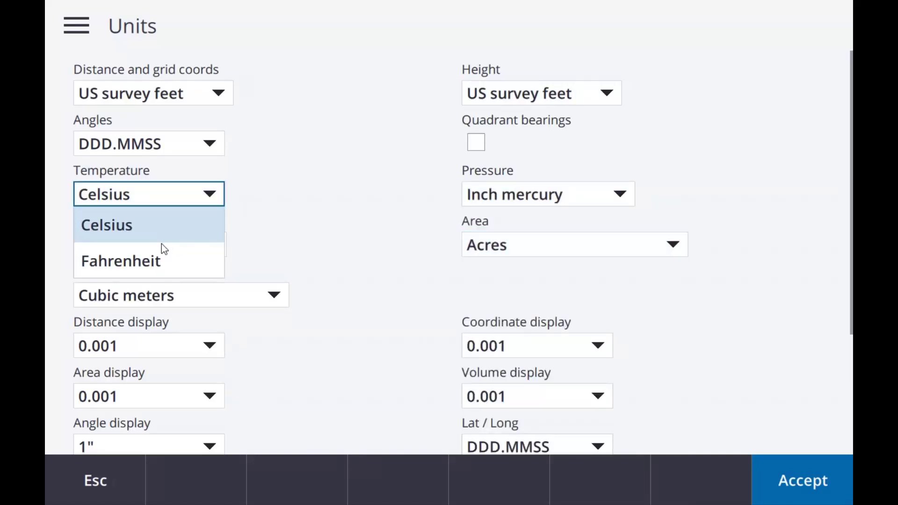
click(164, 258)
click(177, 248)
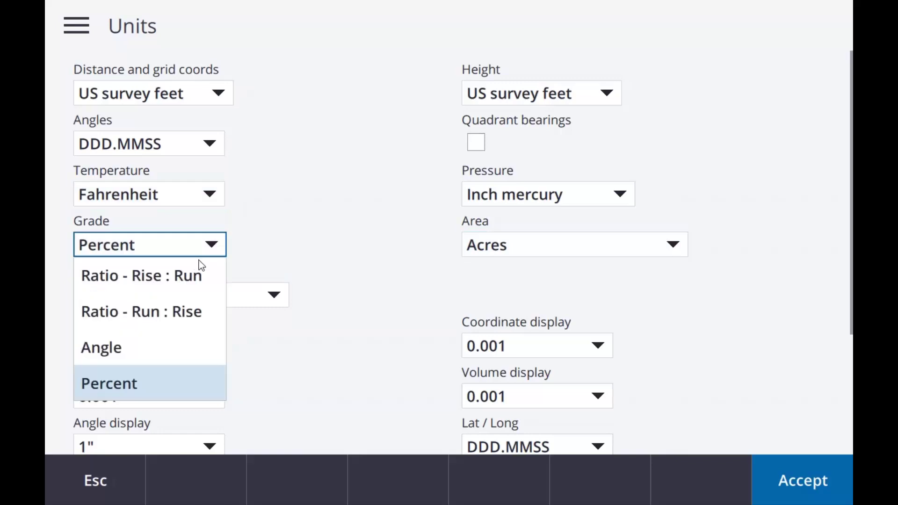
click(287, 237)
click(270, 295)
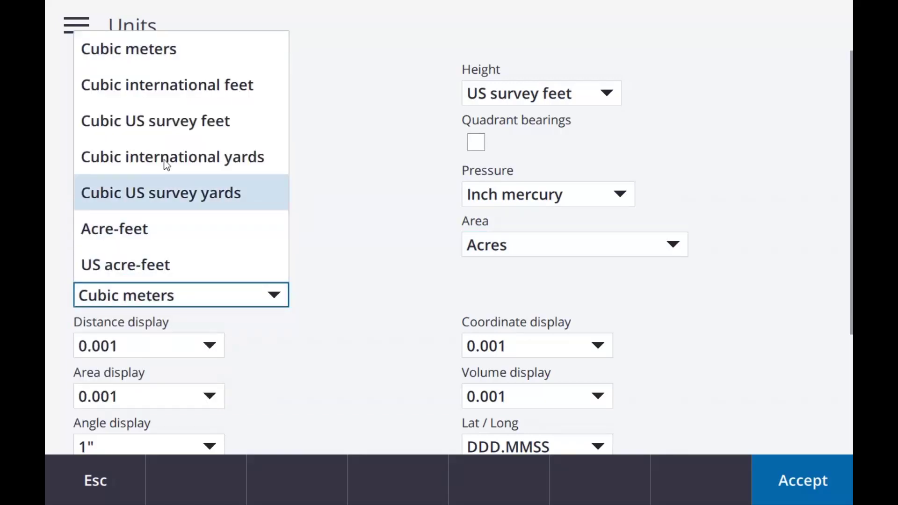
click(143, 120)
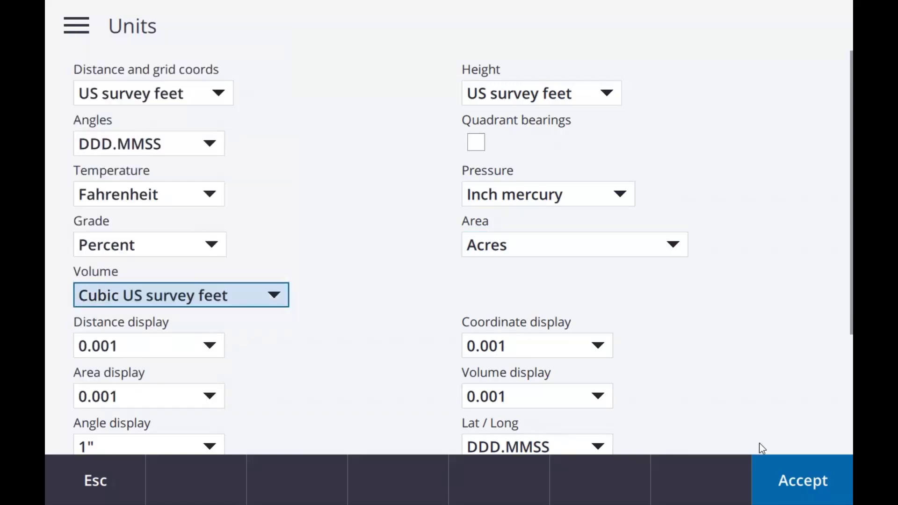
click(779, 480)
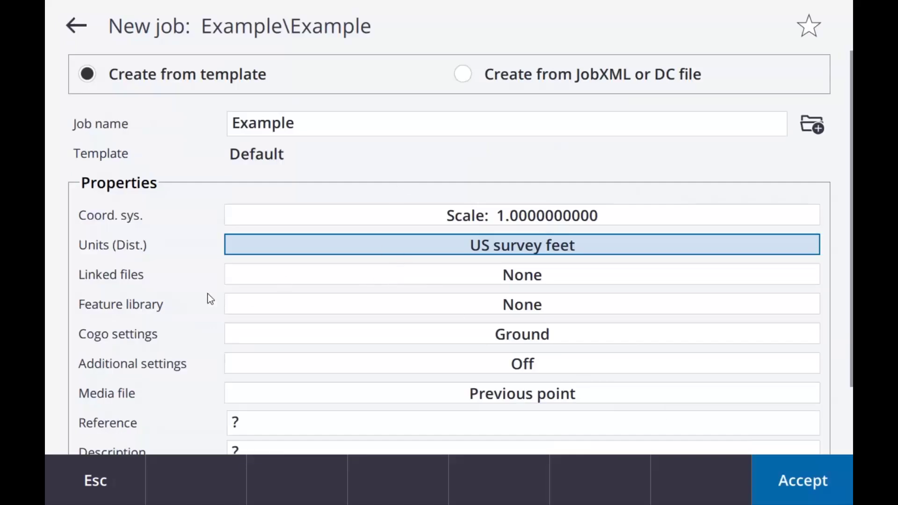
Assign the Example feature library to the new job and create the job
click(226, 308)
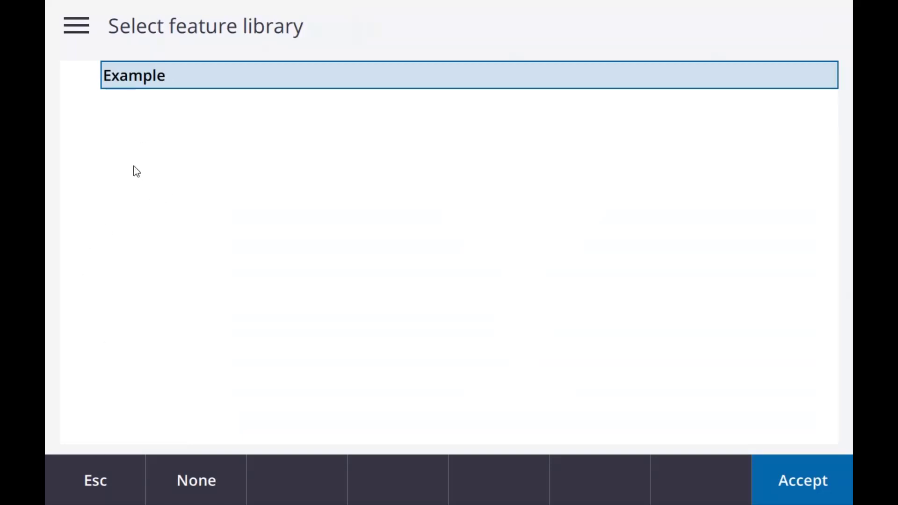
click(126, 75)
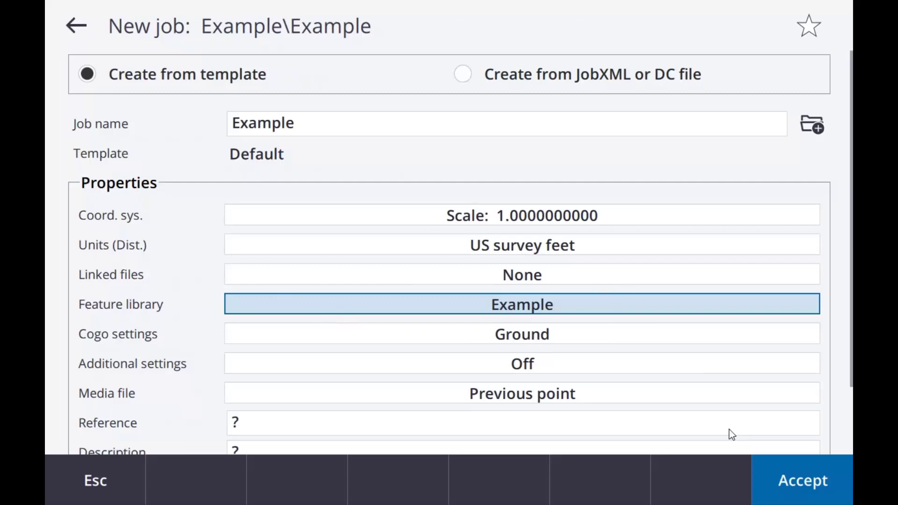
click(801, 479)
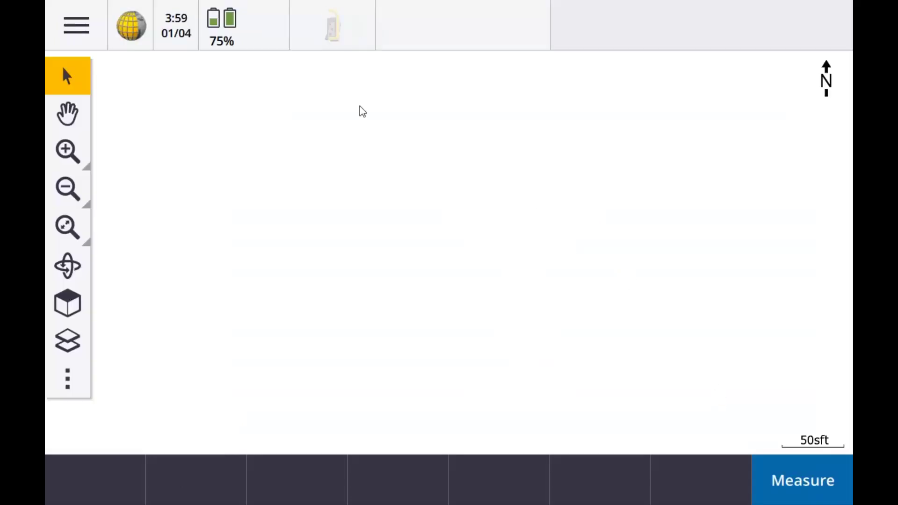
Start keying in a new point in the job and name it 1
click(71, 43)
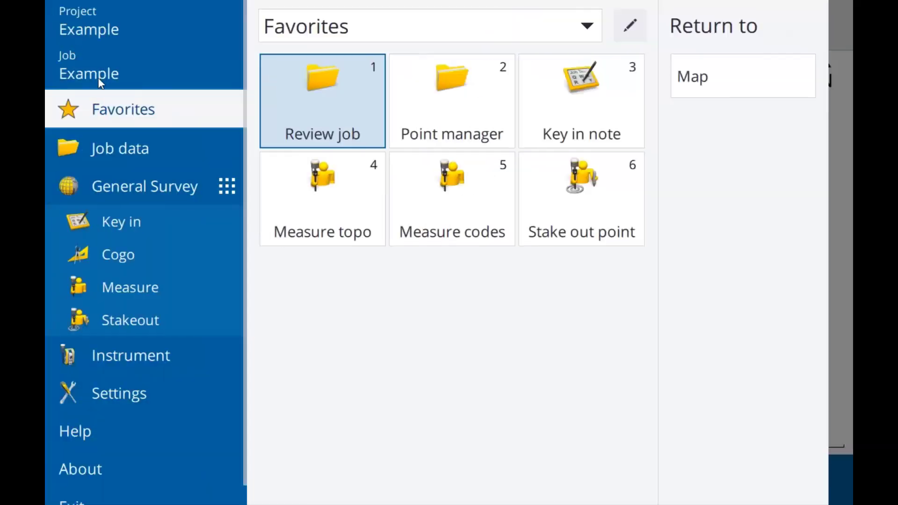
click(139, 223)
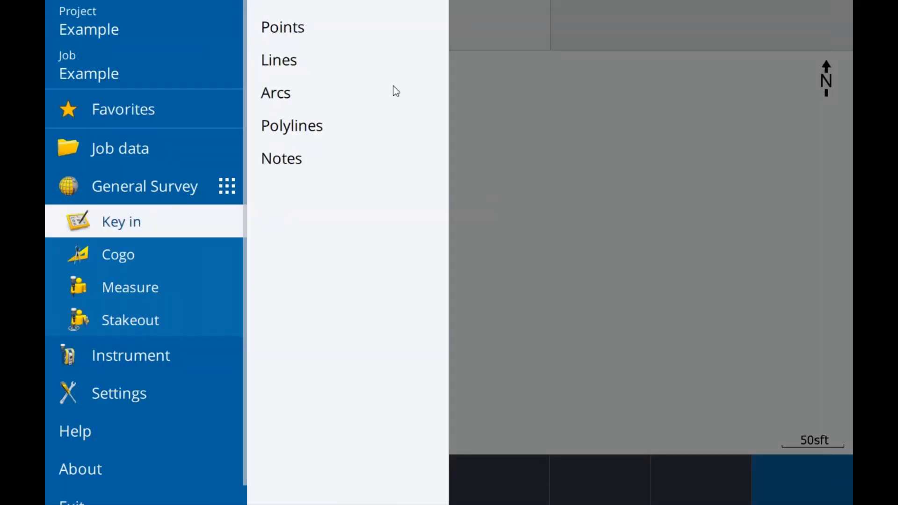
click(331, 26)
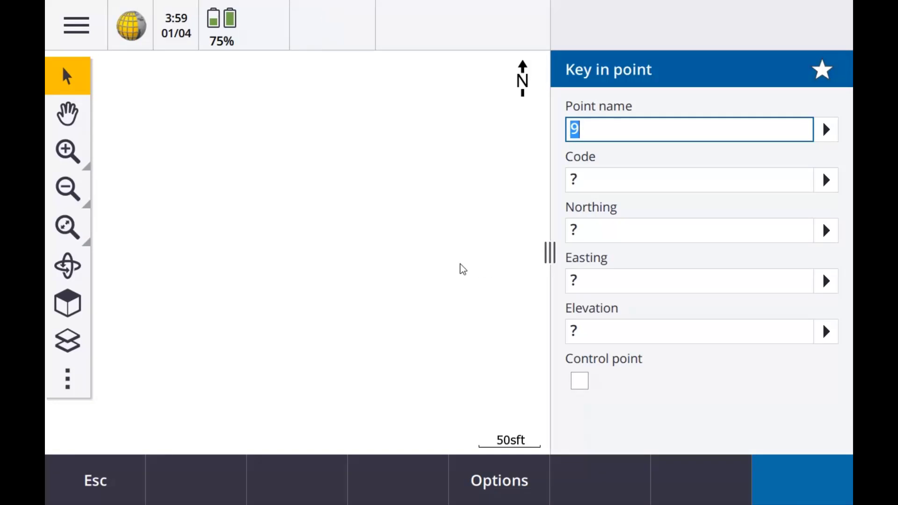
text(1)
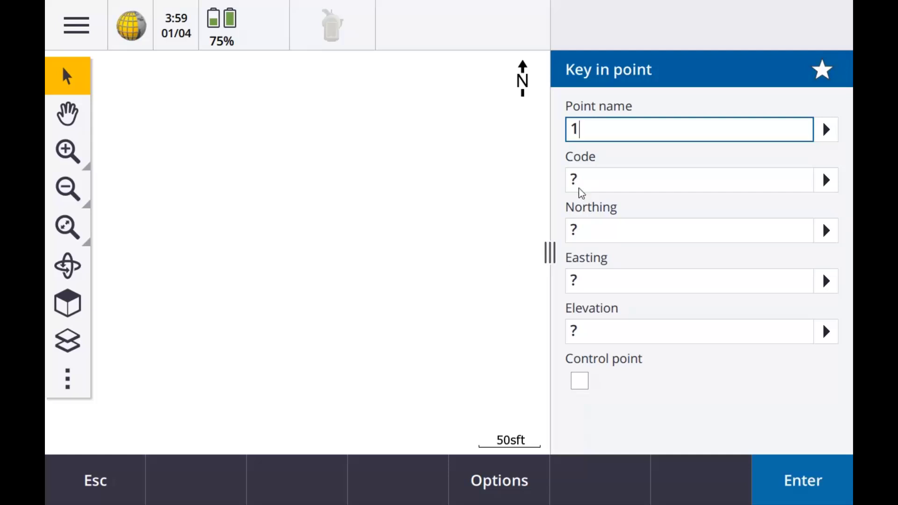
Enter the code 120 ST for point 1 using the Example feature library
click(600, 187)
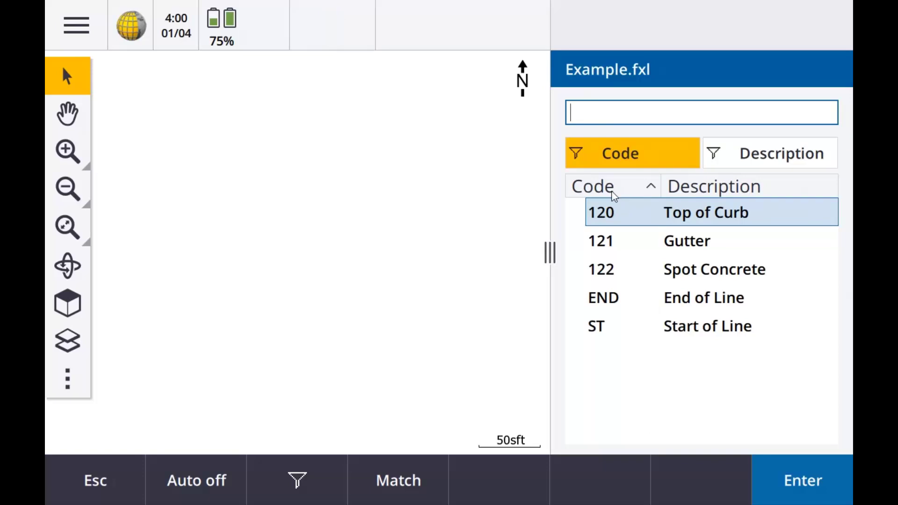
click(608, 218)
text(ST)
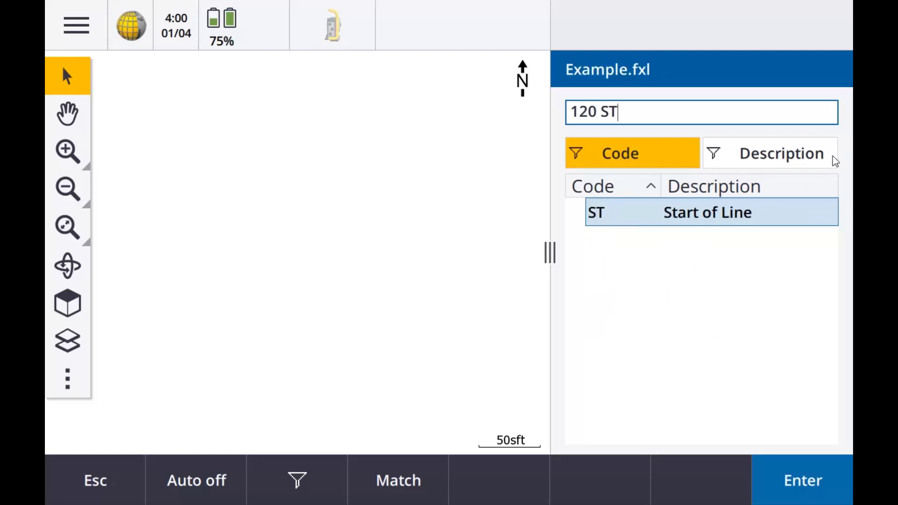
Clear the code entry, pick 120 (Top of Curb) and ST (Start of Line) from the library's code list, and accept the code for point 1
key(BackSpace)
key(BackSpace)
key(BackSpace)
key(BackSpace)
key(BackSpace)
key(BackSpace)
click(650, 220)
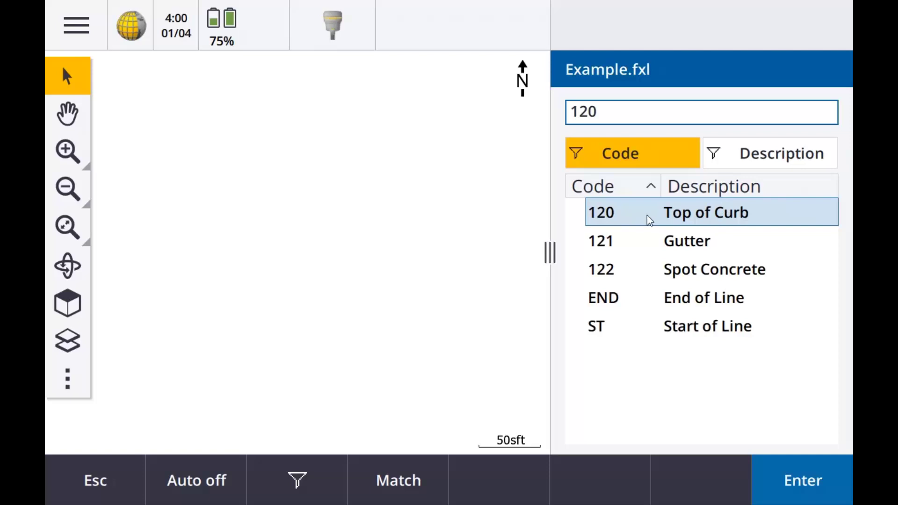
click(642, 328)
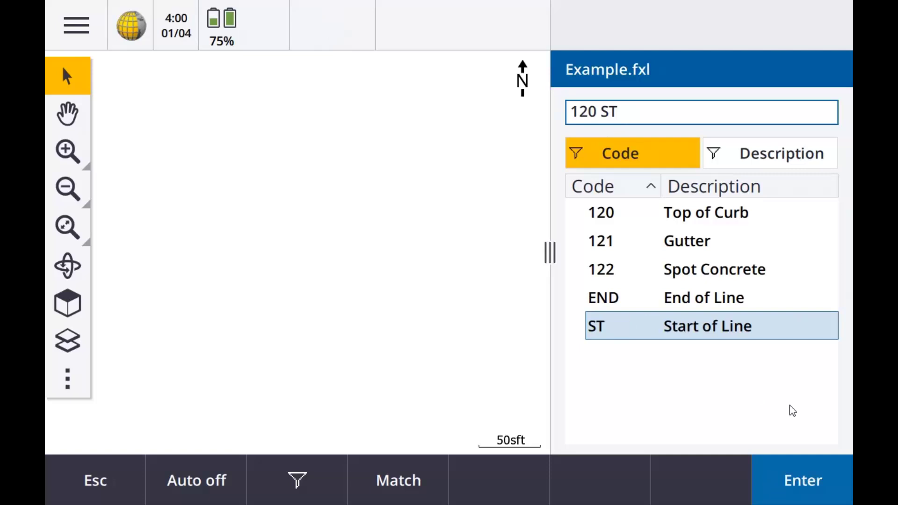
click(803, 481)
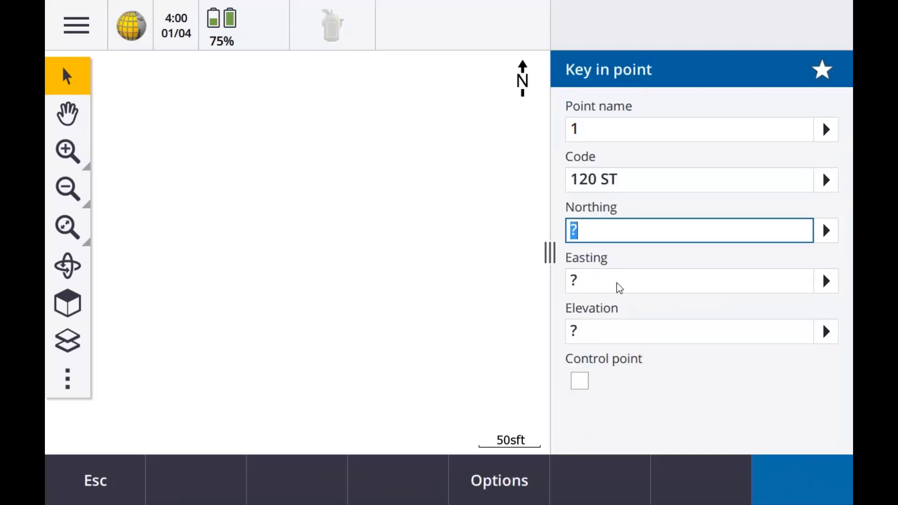
Give point 1 a northing of 100, an easting of 100 and an elevation of 1, and store it
text(100)
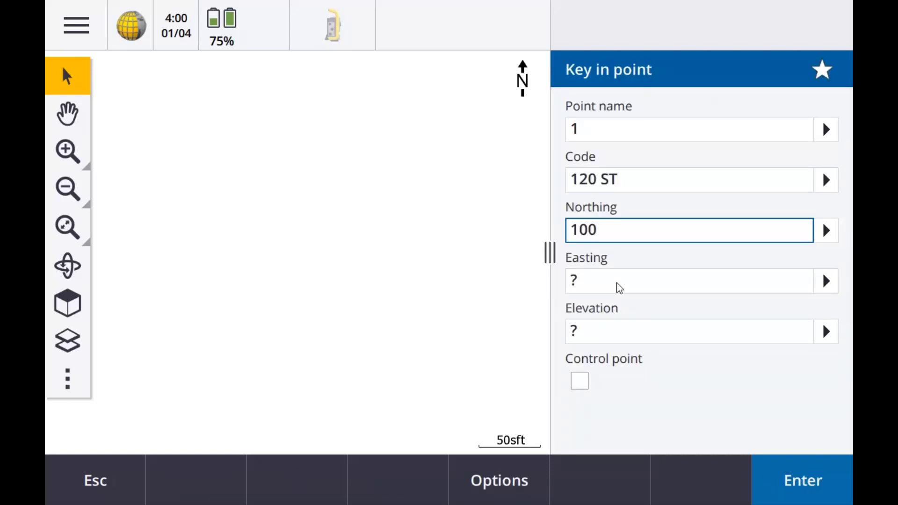
key(Return)
text(100)
key(Return)
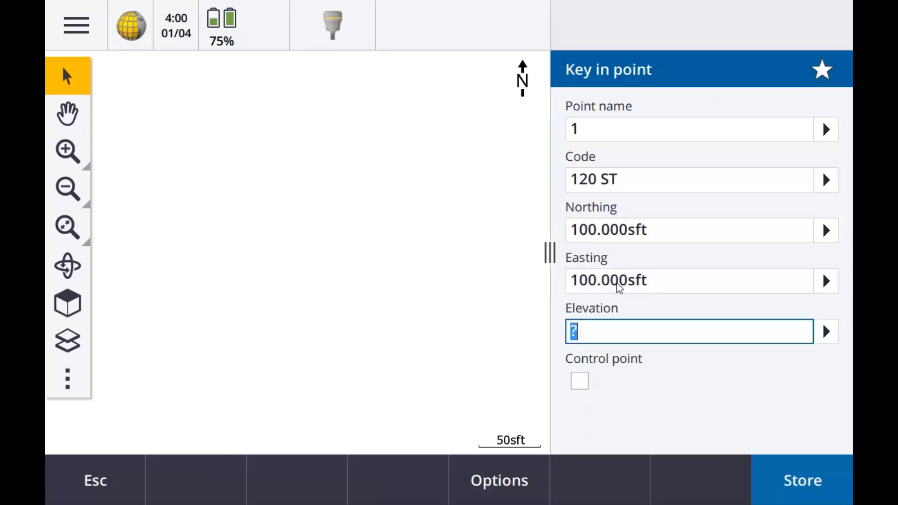
text(1)
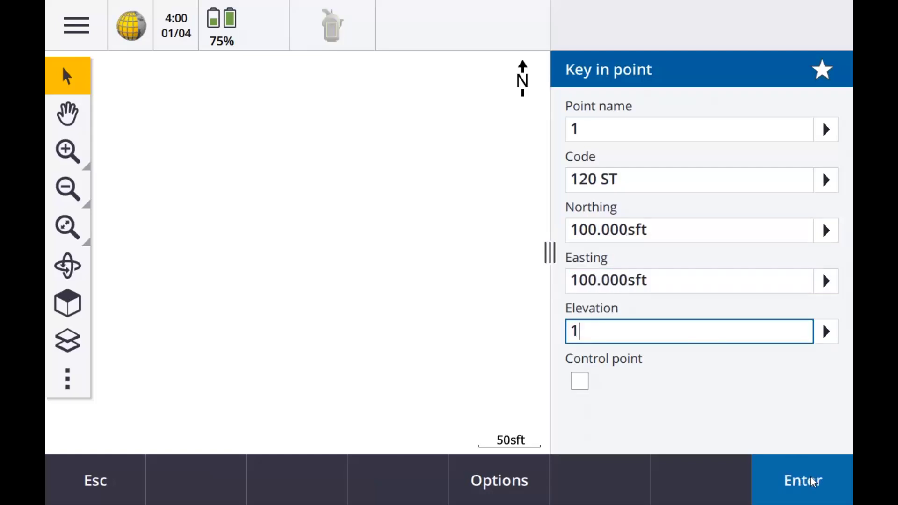
click(811, 480)
click(795, 484)
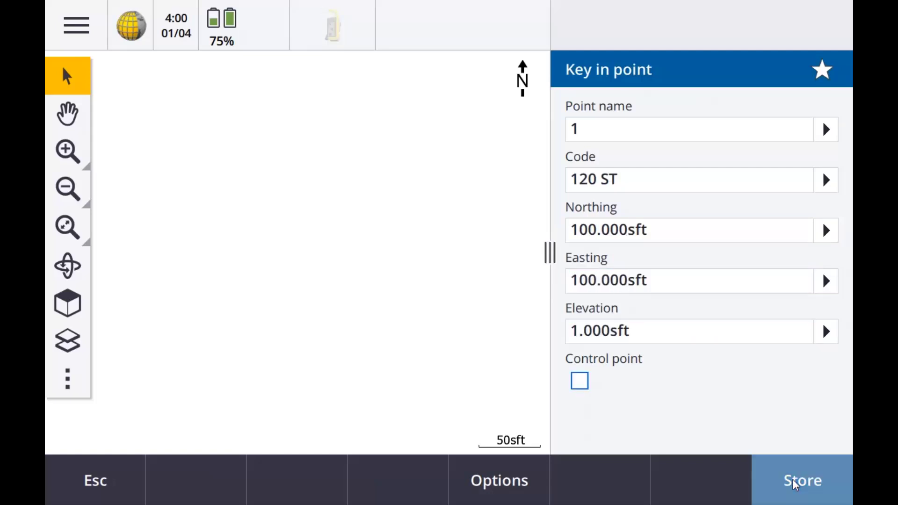
click(68, 227)
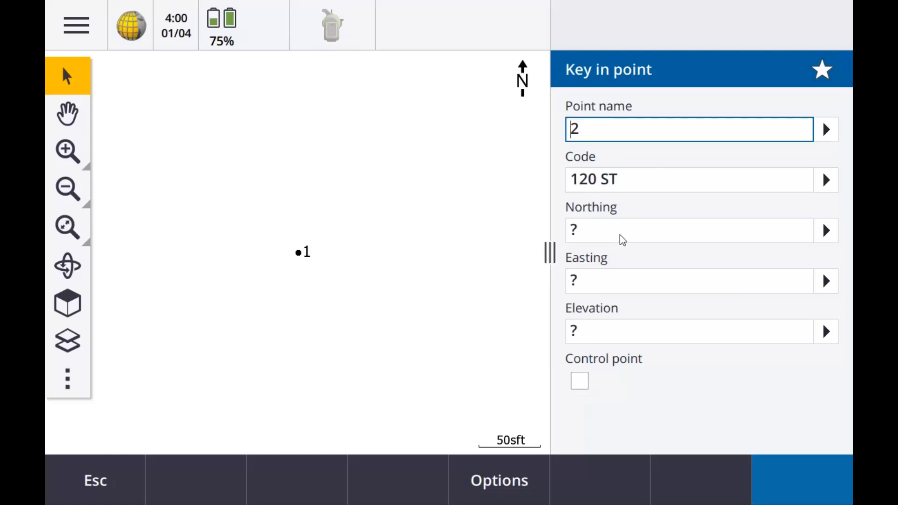
Remove ST from the code of point 2 so that only 120 is assigned
click(627, 178)
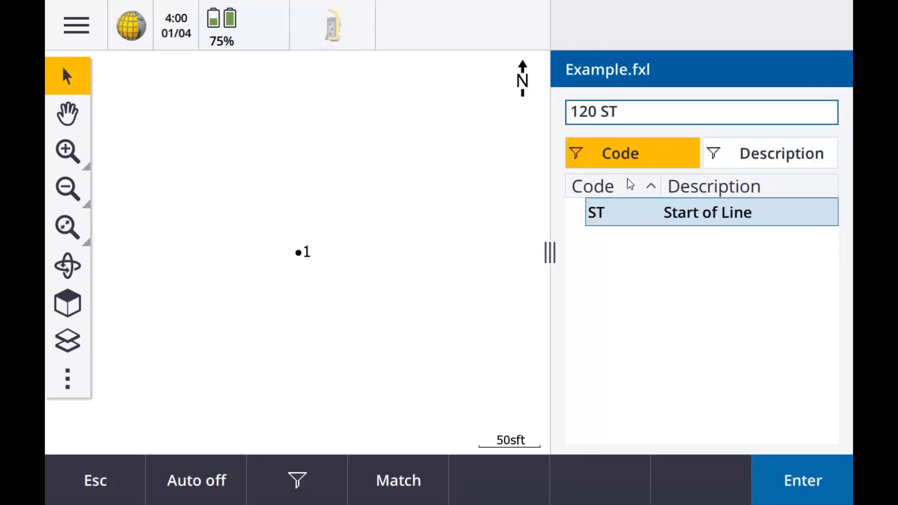
key(BackSpace)
key(BackSpace)
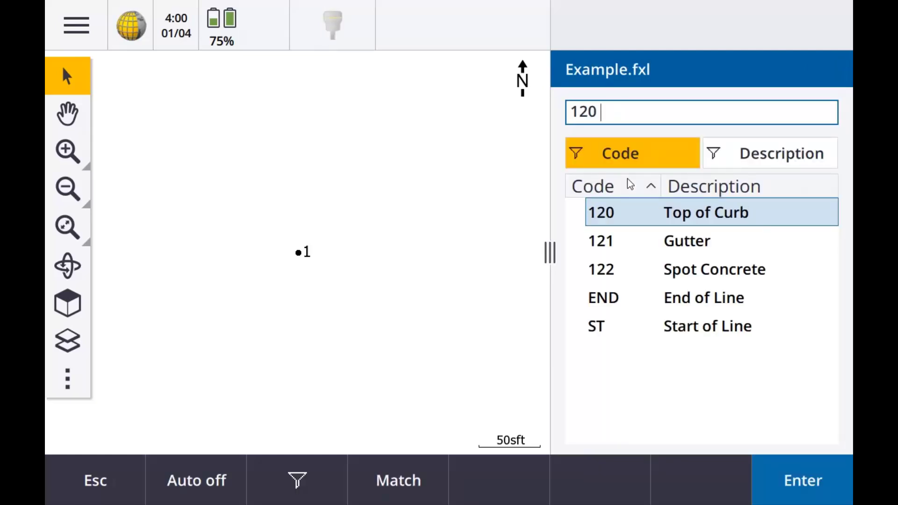
key(BackSpace)
key(Return)
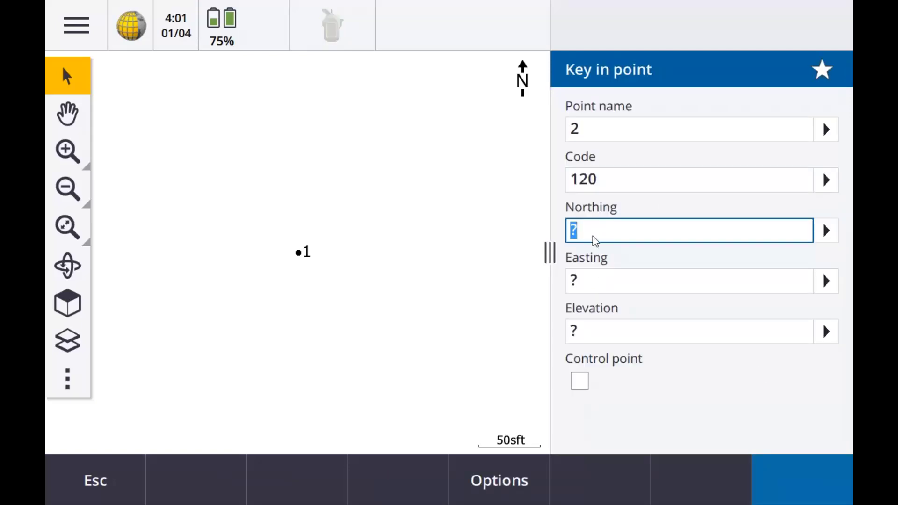
Give point 2 a northing of 105, an easting of 100 and an elevation of 1, and store it
text(10)
key(Return)
text(100)
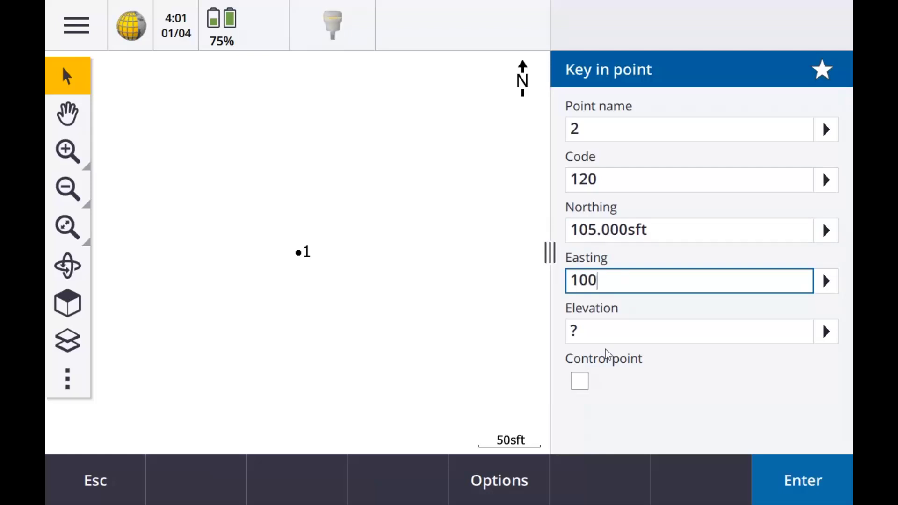
click(606, 338)
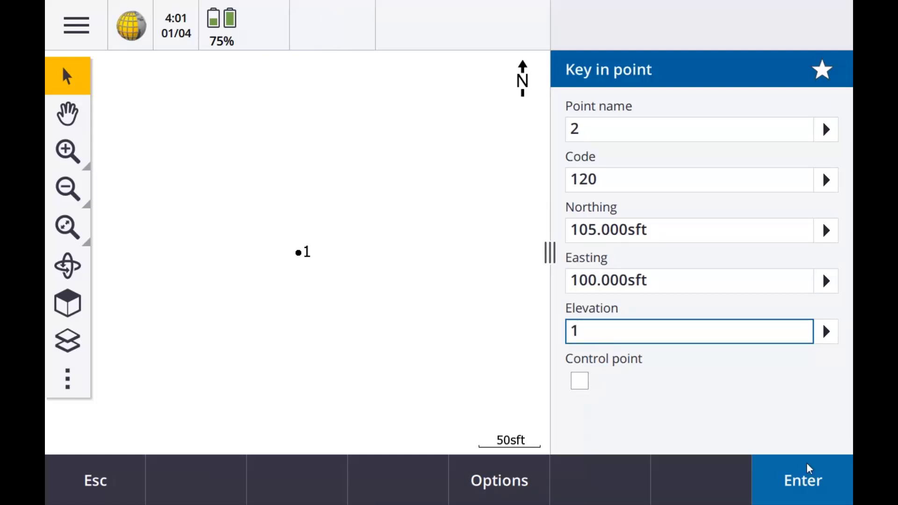
click(804, 482)
click(802, 482)
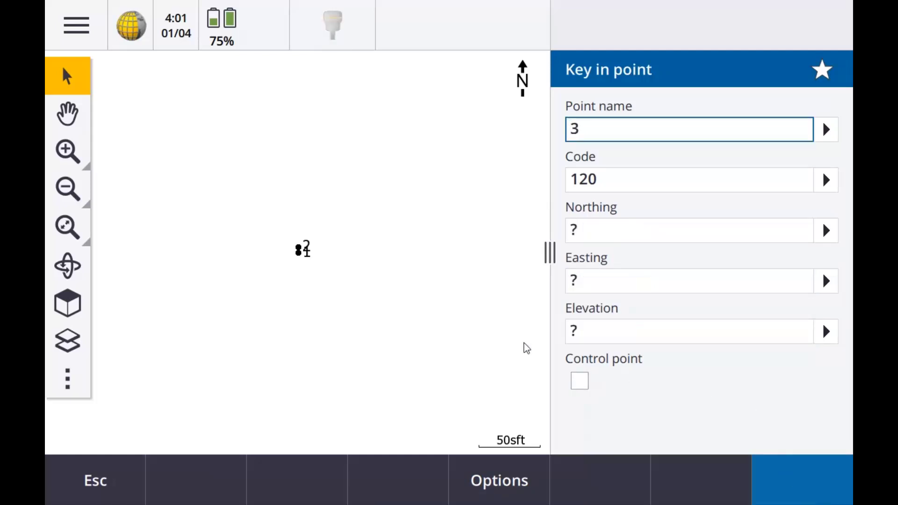
click(60, 228)
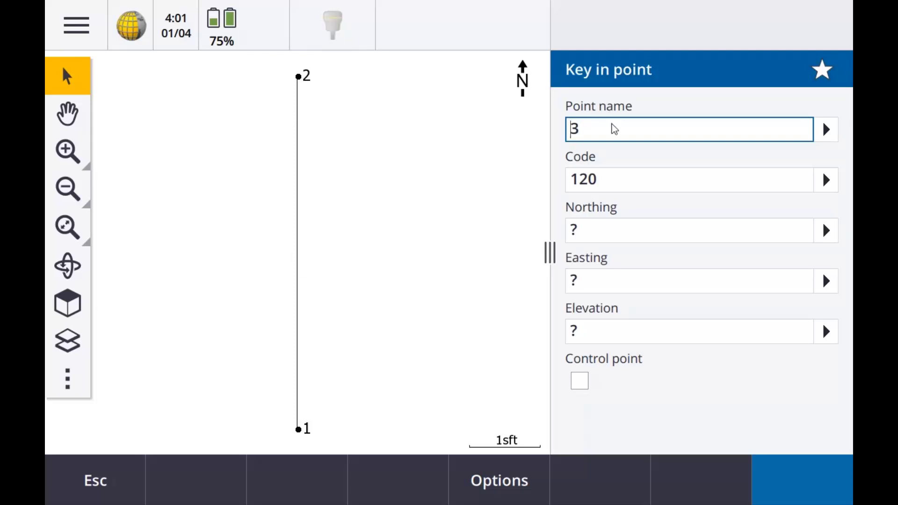
Enter a northing of 110, an easting of 100 and an elevation of 1 for point 3
click(601, 227)
text(110)
click(616, 285)
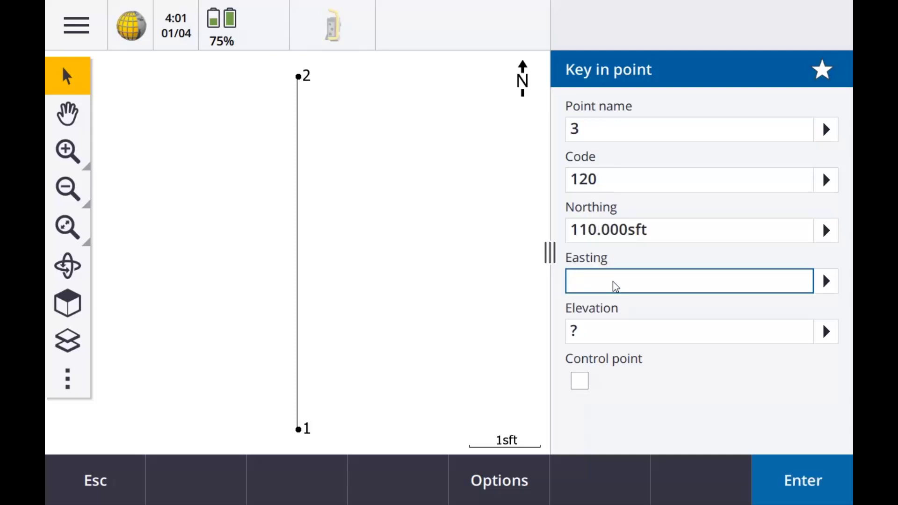
text(100)
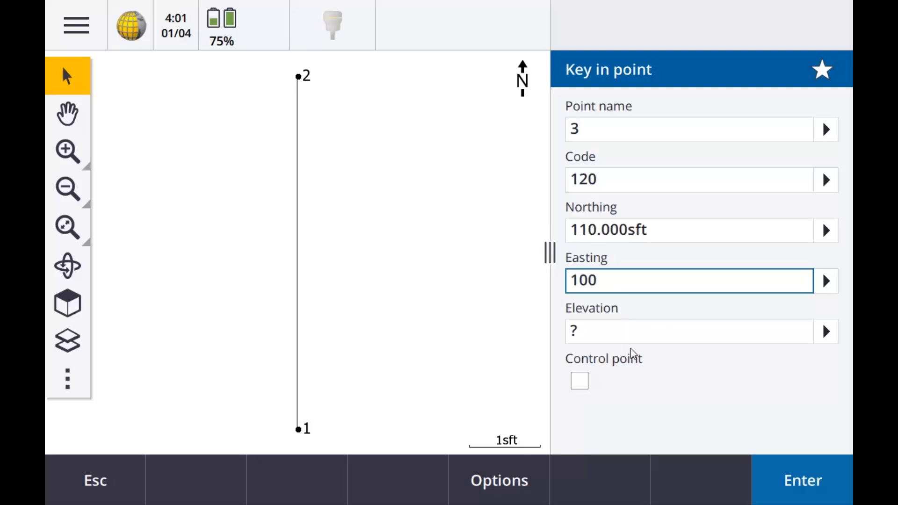
click(637, 341)
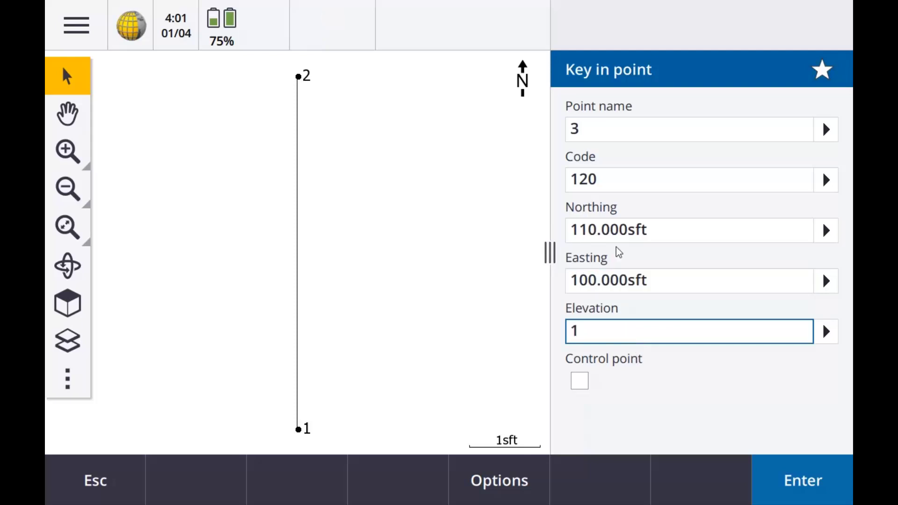
Add the END control code to point 3 so its code reads 120 END, and store the point
click(635, 186)
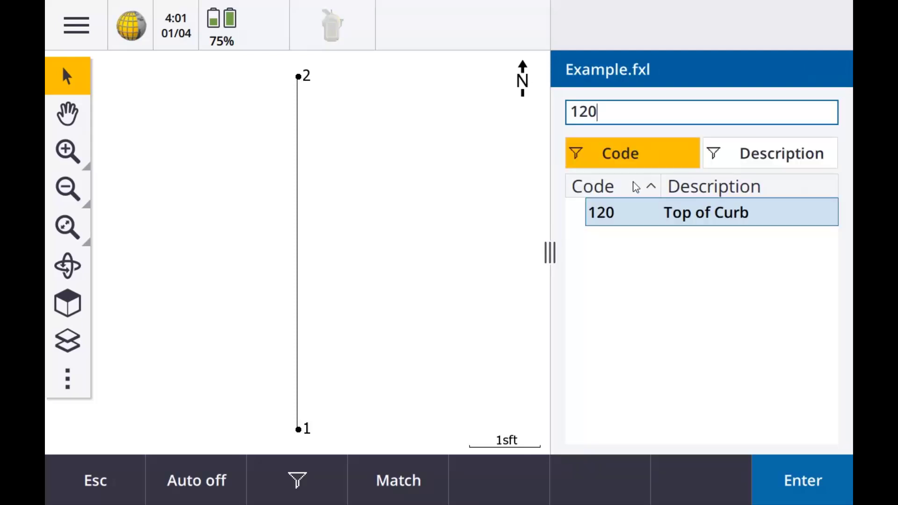
text(END)
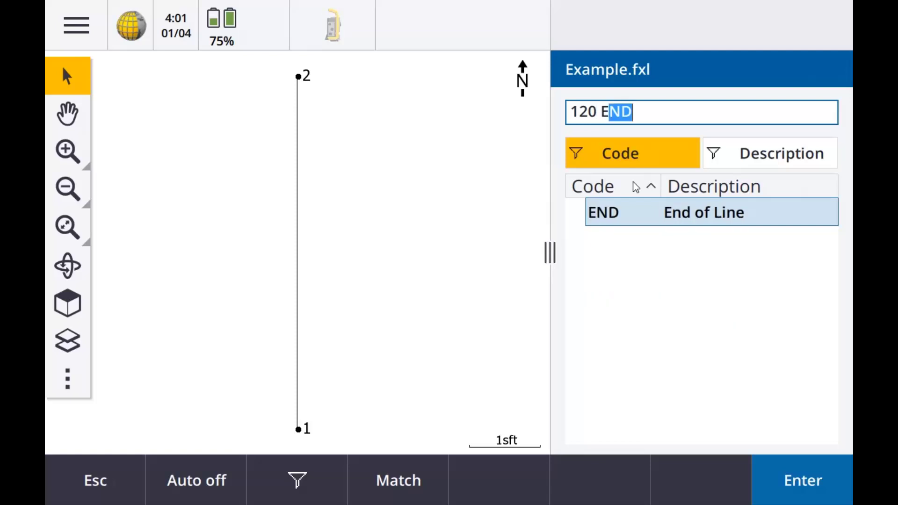
click(778, 486)
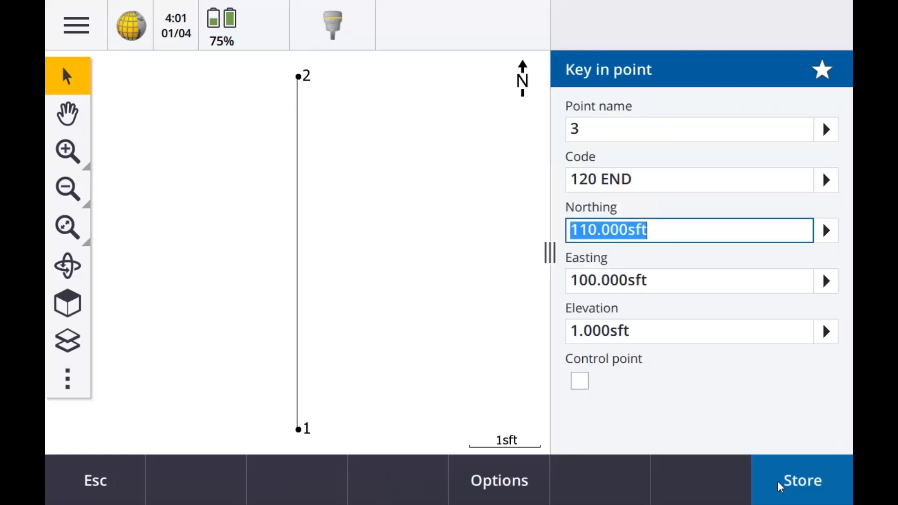
click(793, 495)
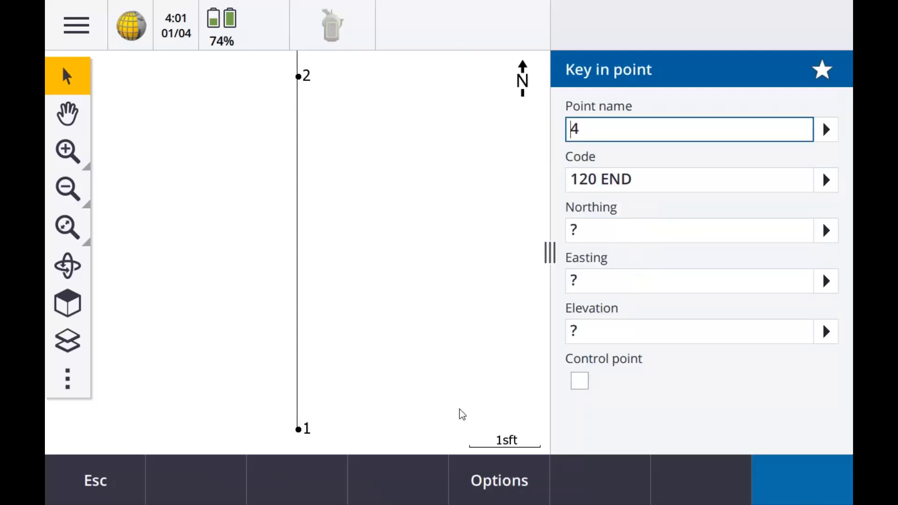
click(70, 231)
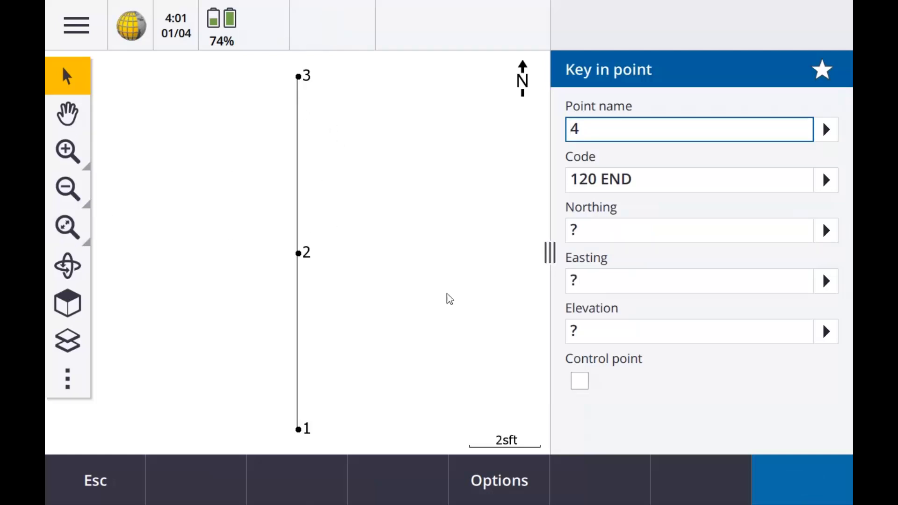
Replace the code of point 4 with 121 ST to start a gutter line
click(643, 180)
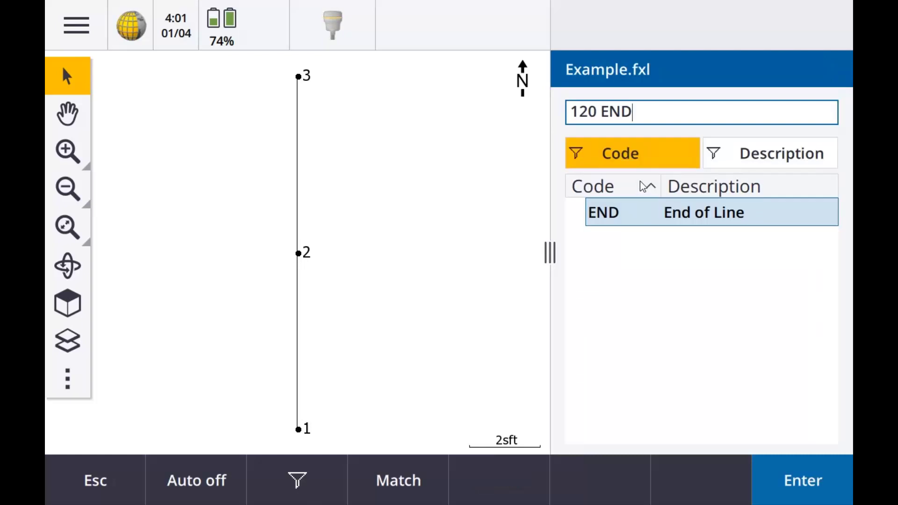
key(BackSpace)
key(BackSpace)
key(BackSpace)
key(BackSpace)
key(BackSpace)
key(BackSpace)
key(BackSpace)
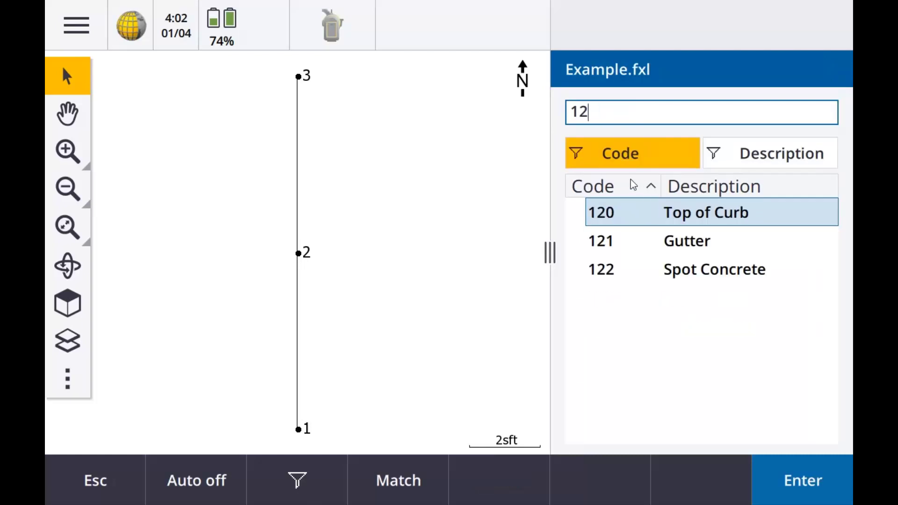
text(121 ST)
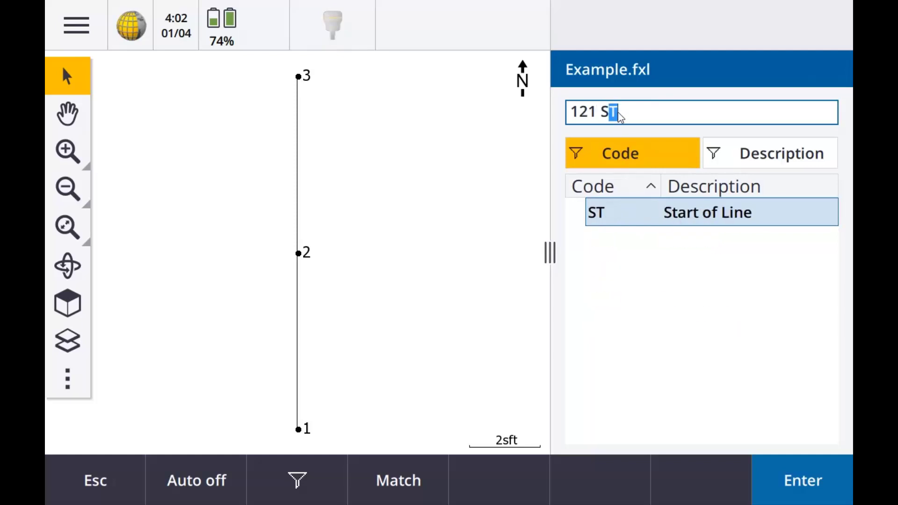
click(688, 208)
click(793, 484)
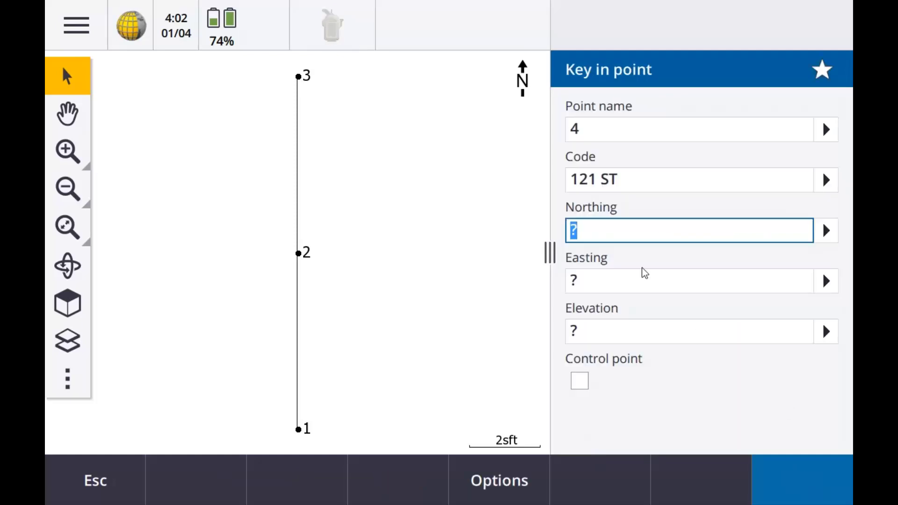
Give point 4 a northing of 110, an easting of 102 and an elevation of 0, and store it
text(110)
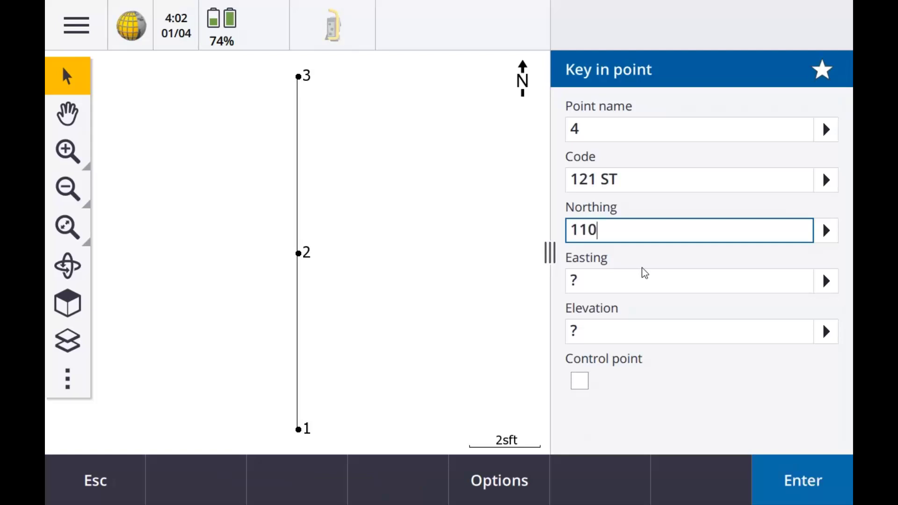
click(610, 279)
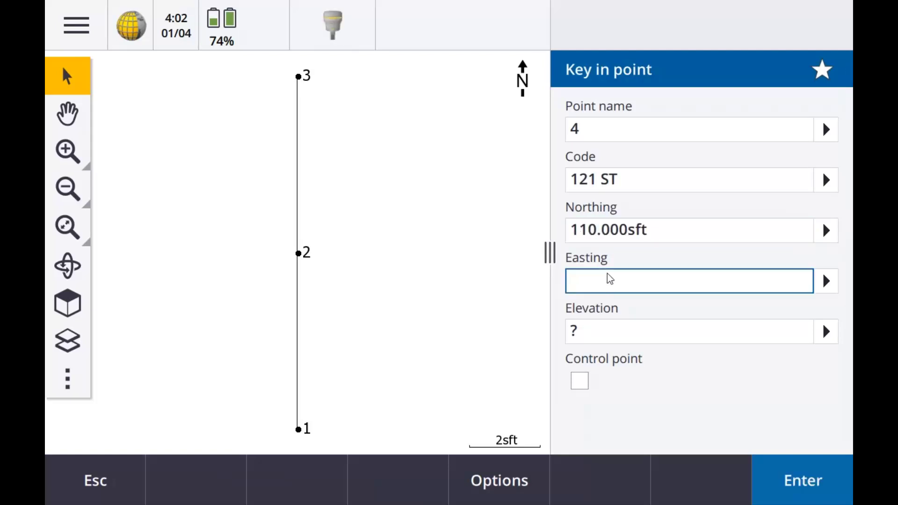
text(102)
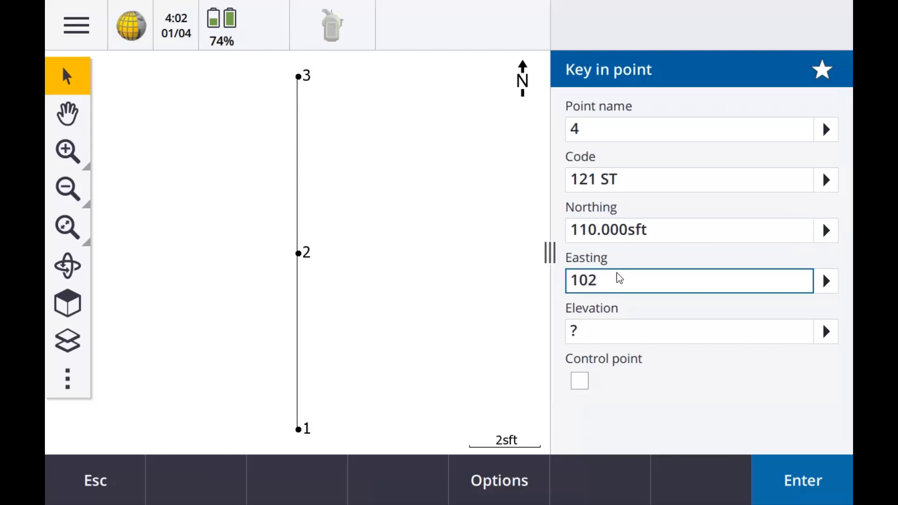
click(619, 333)
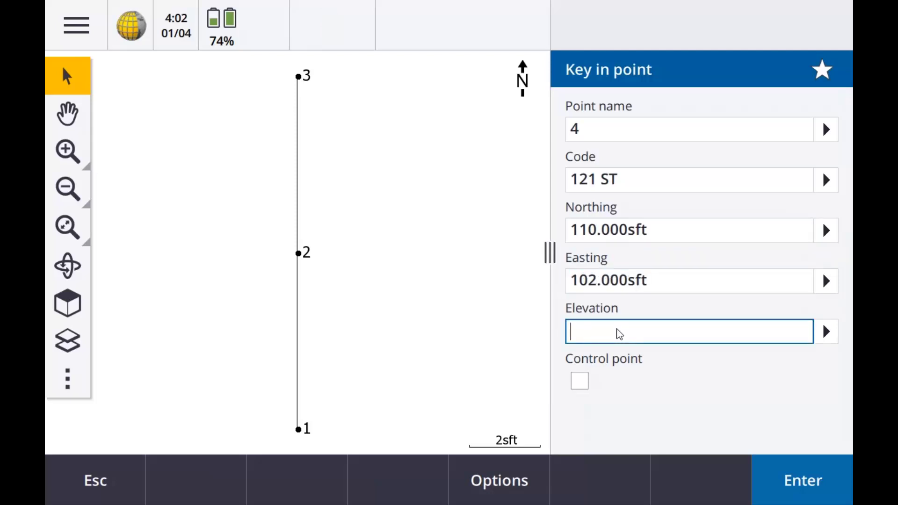
text(0)
click(779, 480)
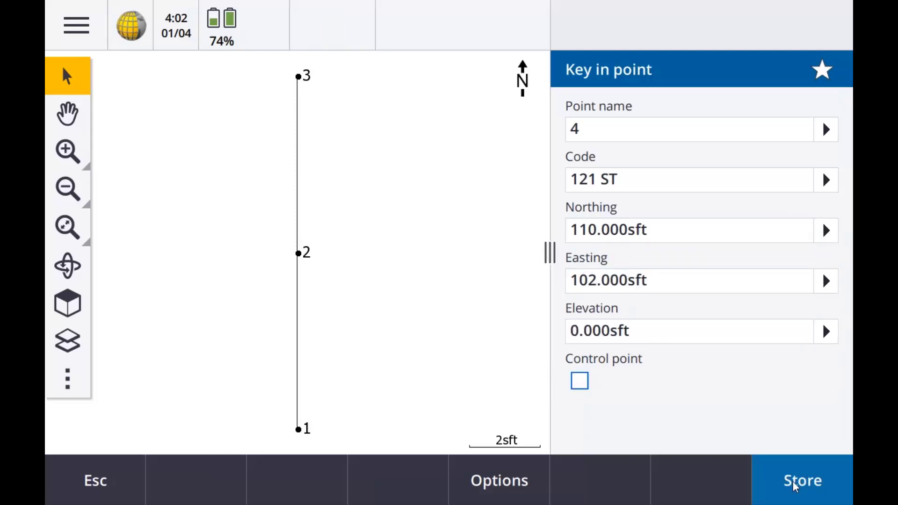
click(801, 483)
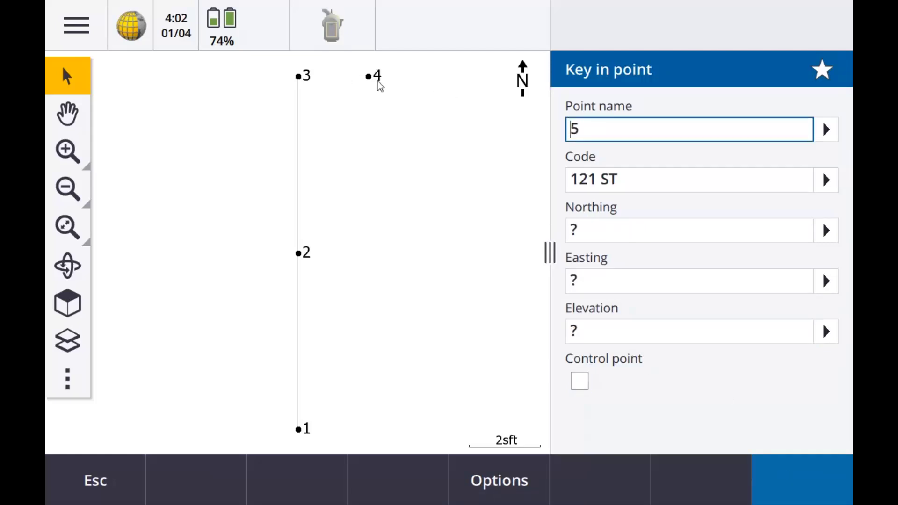
Remove the ST control code from point 5 so its code reads 121
click(633, 185)
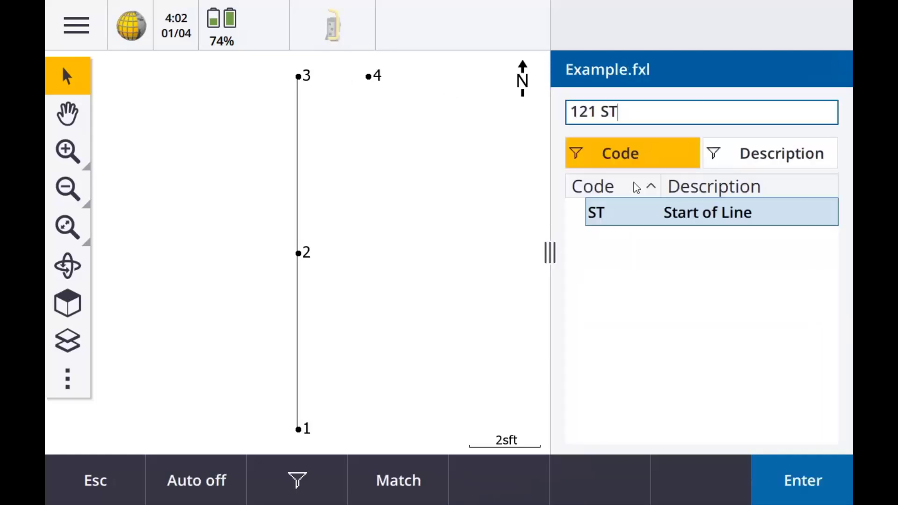
key(BackSpace)
key(BackSpace)
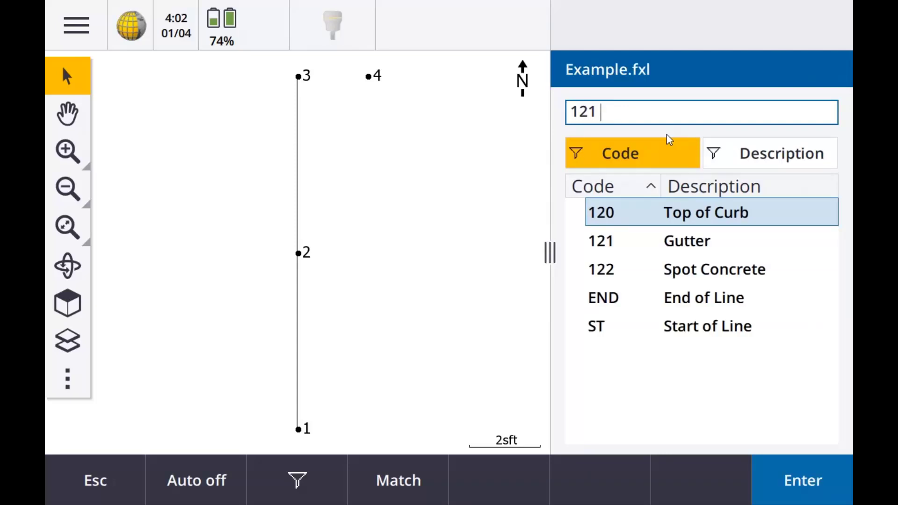
click(801, 485)
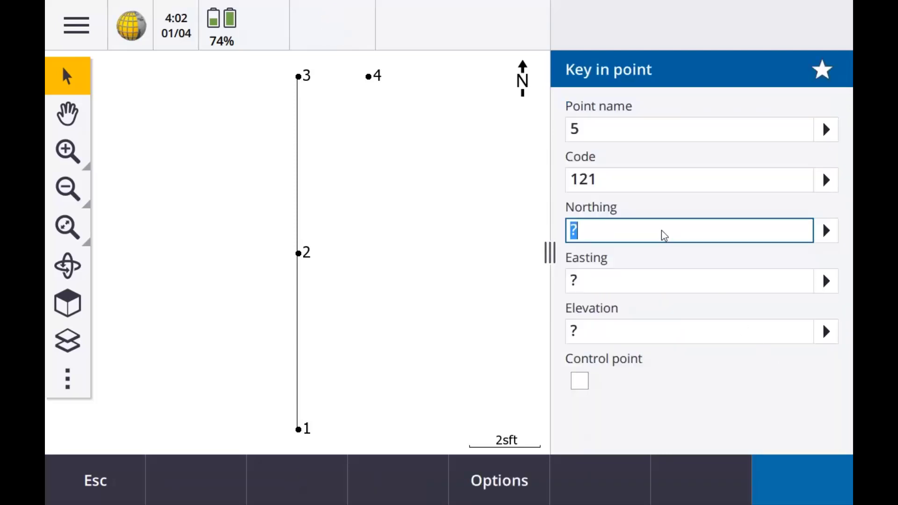
Give point 5 a northing of 105, an easting of 102 and an elevation of 0, and store it
text(105)
key(Tab)
text(102)
key(Tab)
text(0)
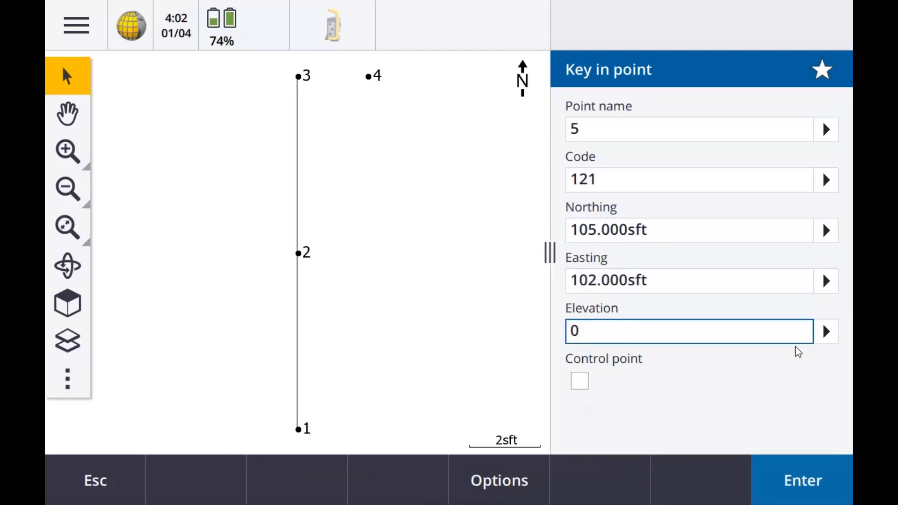
click(817, 488)
click(801, 475)
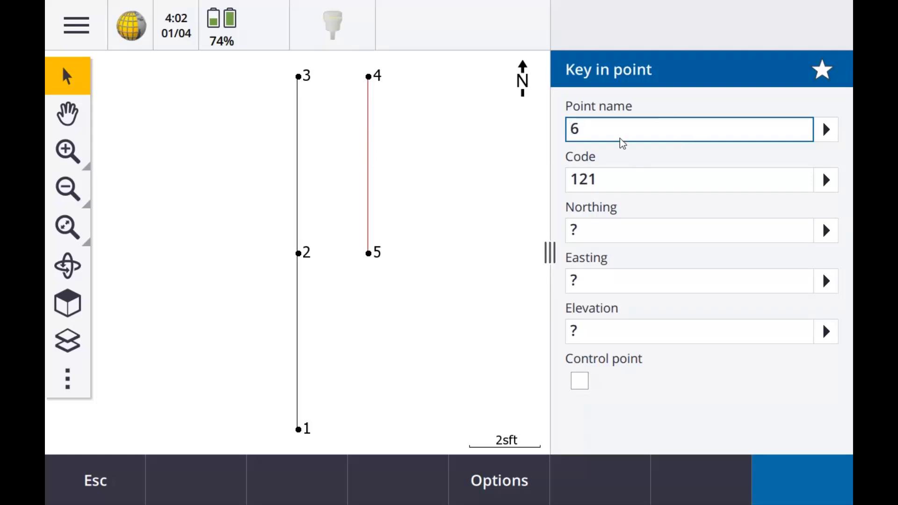
Add the END control code to point 6 so its code reads 121 END
click(615, 181)
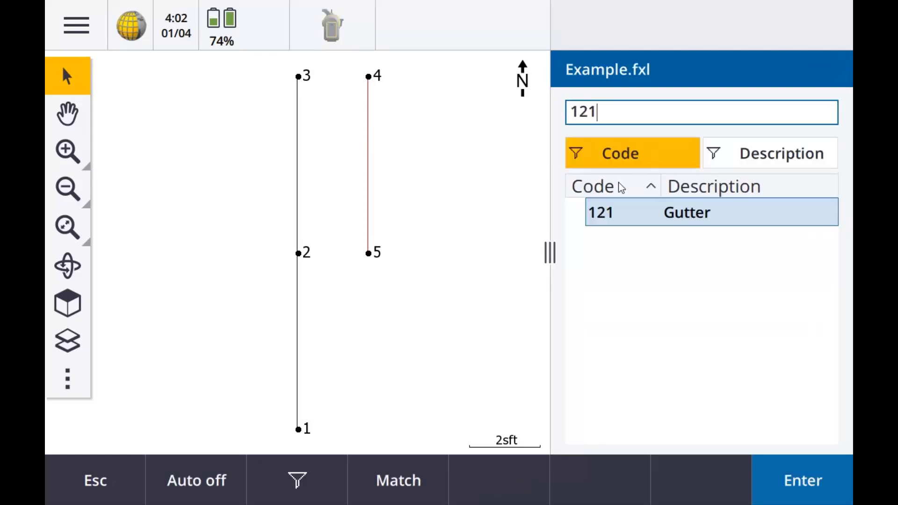
text(END)
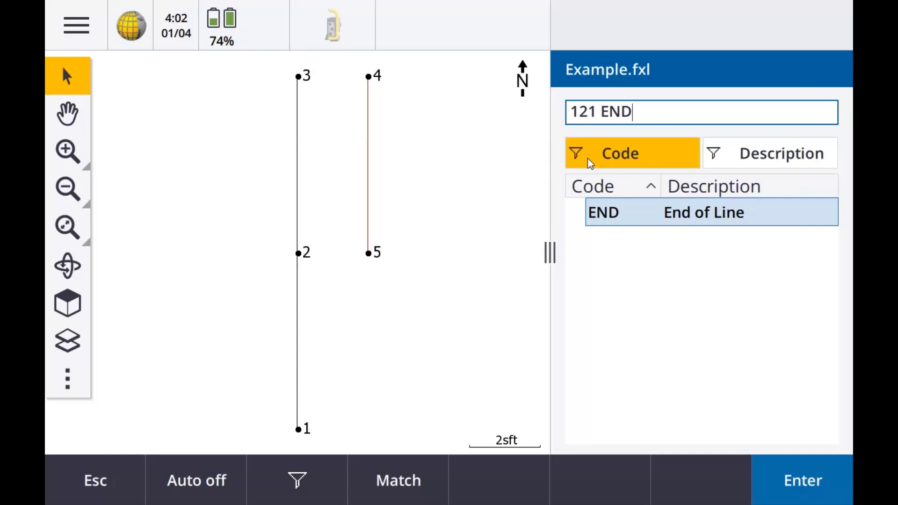
click(801, 480)
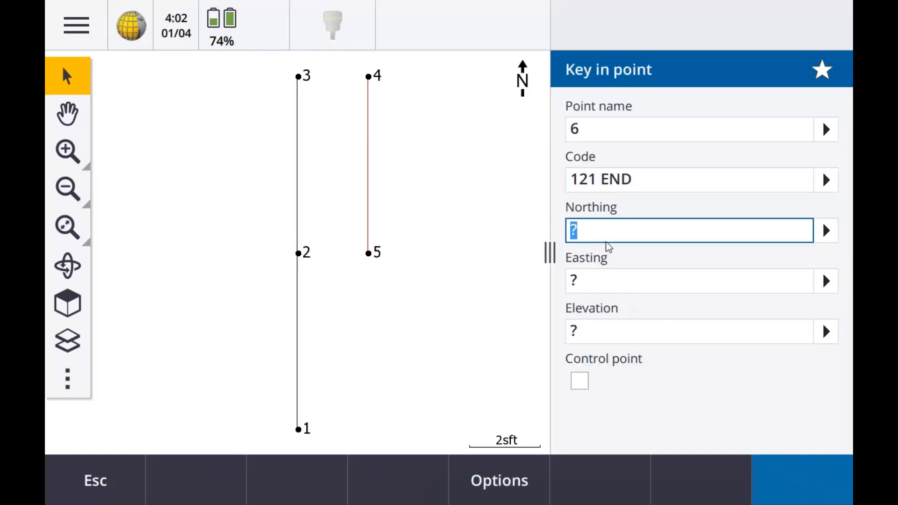
Give point 6 a northing of 100, an easting of 102 and an elevation of 0, and store it
text(100)
key(Return)
text(102)
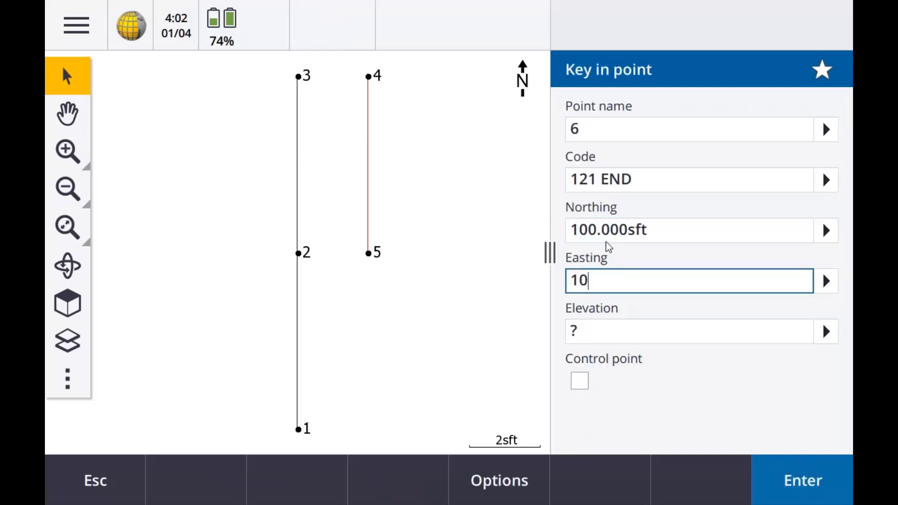
key(Return)
text(0)
click(802, 481)
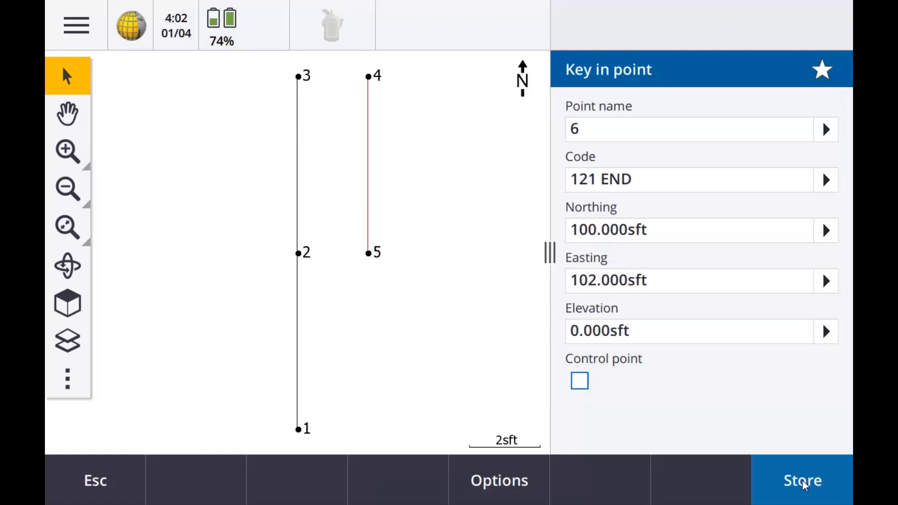
click(802, 486)
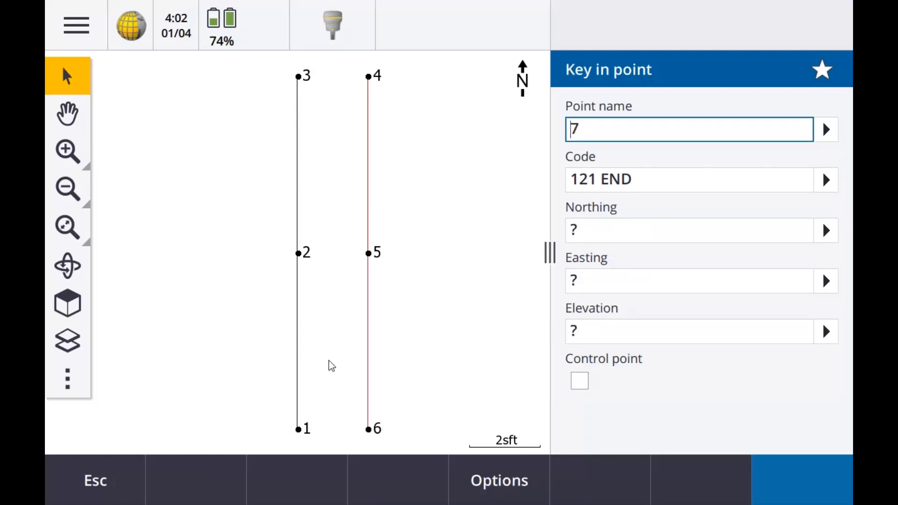
Replace the code of point 7 with 122 for a concrete spot point
click(637, 181)
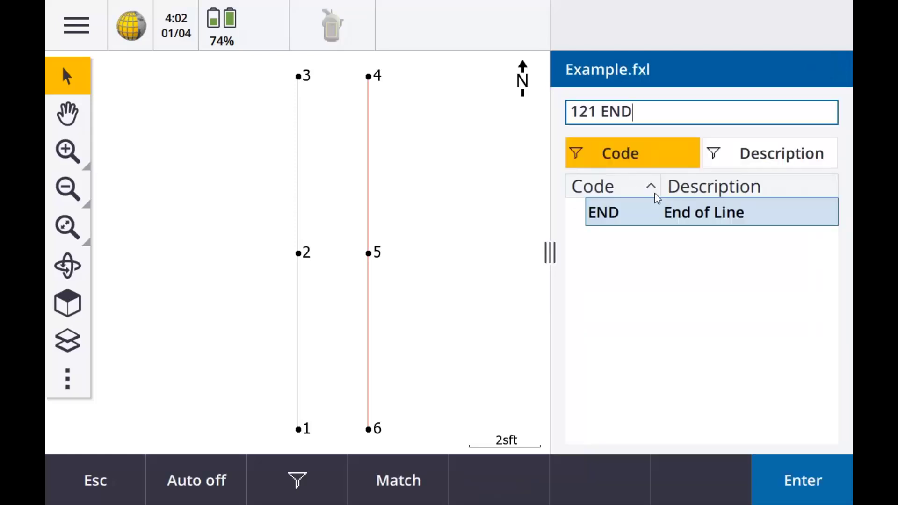
key(BackSpace)
key(BackSpace)
key(BackSpace)
key(BackSpace)
key(BackSpace)
key(BackSpace)
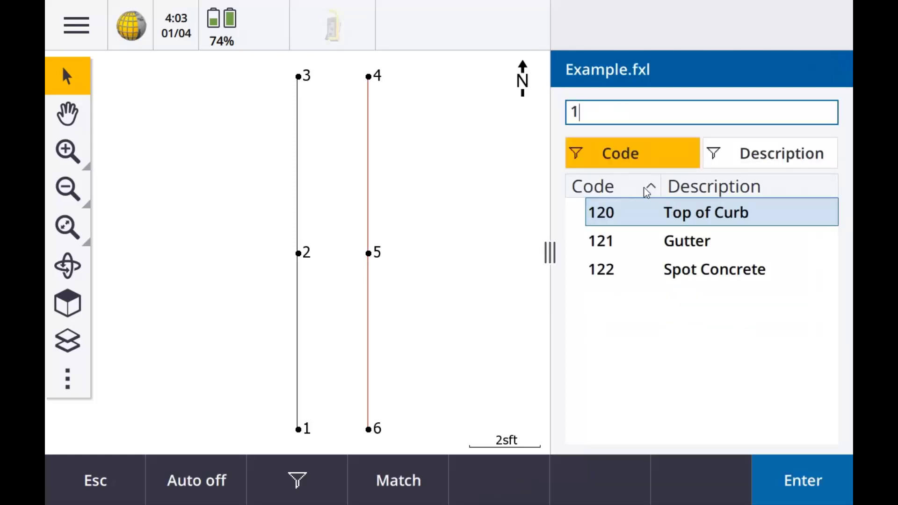
text(22)
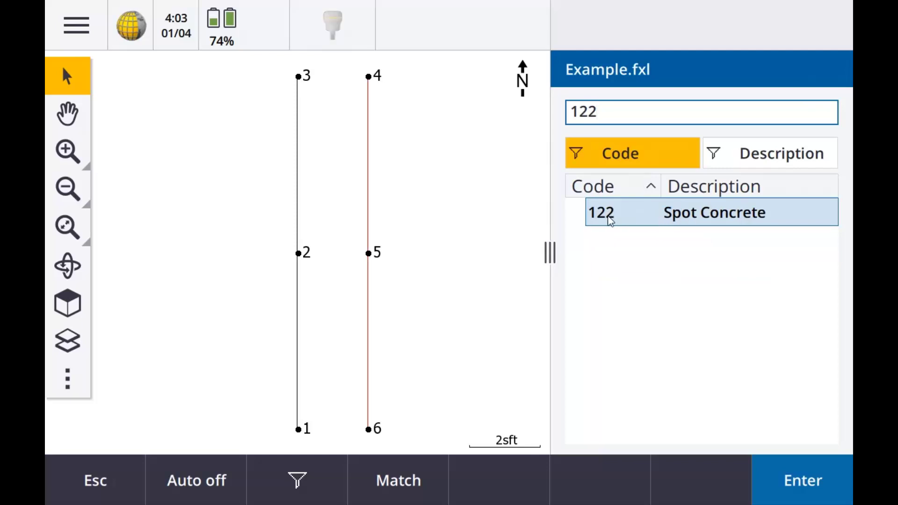
click(803, 487)
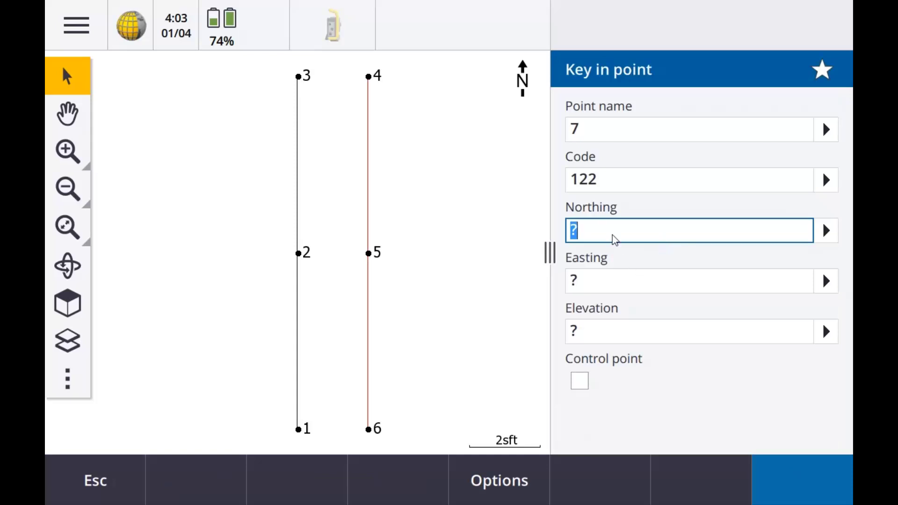
Give point 7 a northing of 106, an easting of 108 and an elevation of 1, and store it
text(106)
key(Tab)
text(108)
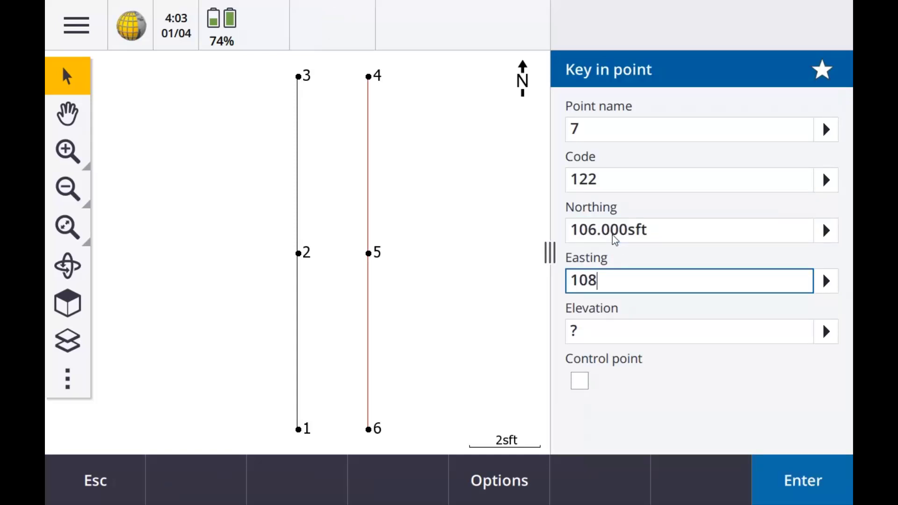
key(Tab)
text(1)
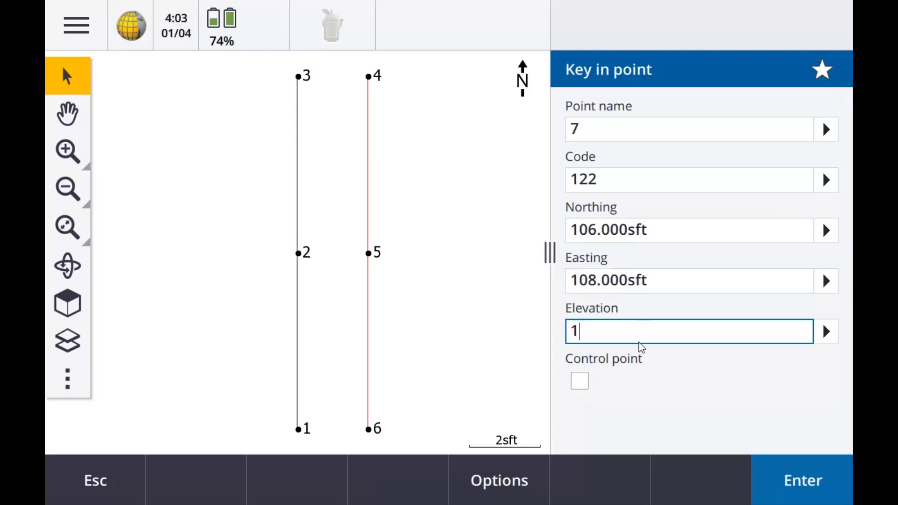
click(814, 486)
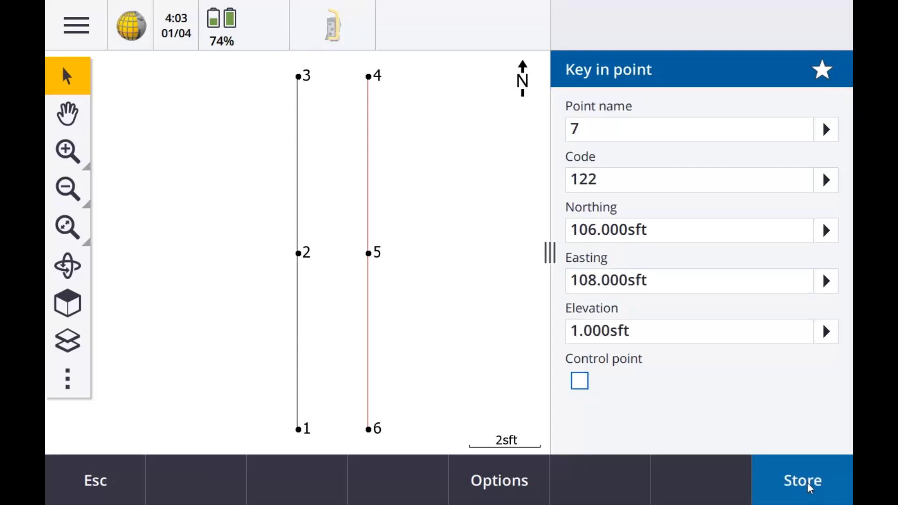
click(807, 481)
Enter a northing of 103 and an easting of 107 for point 8, keeping code 122
click(598, 231)
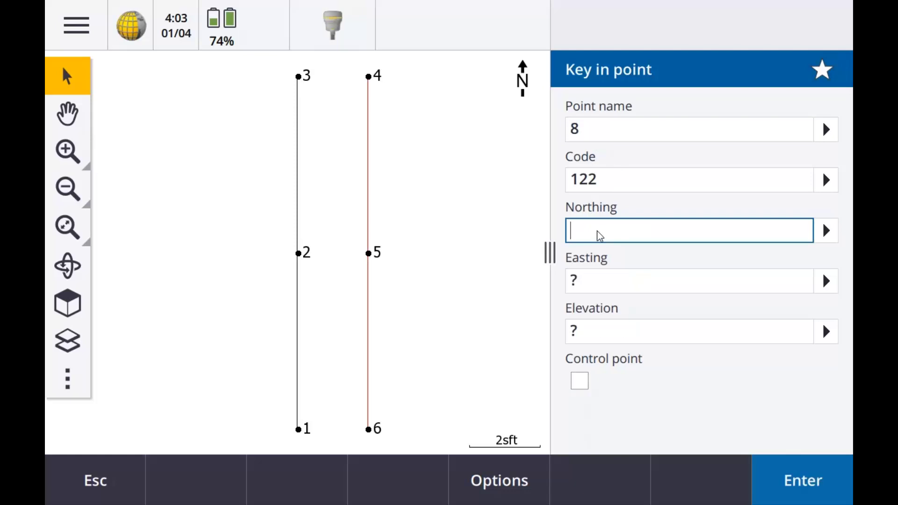
click(68, 227)
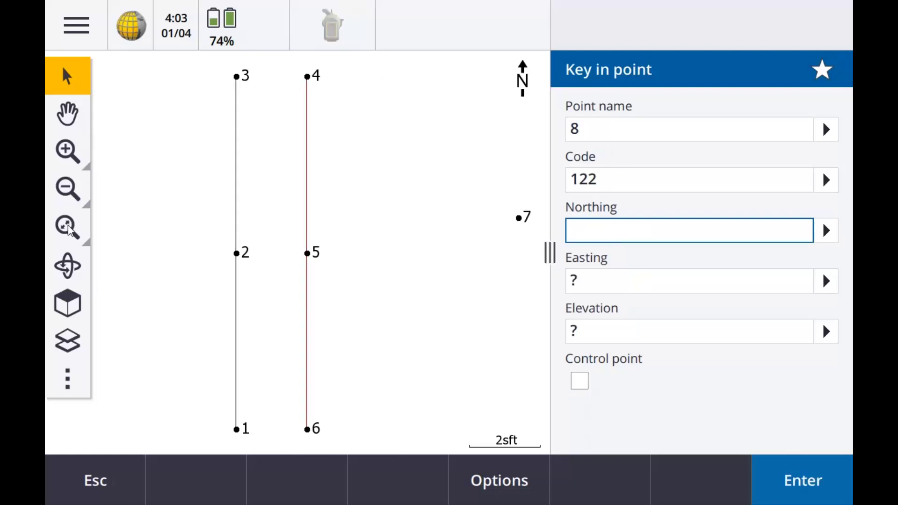
text(103)
key(Return)
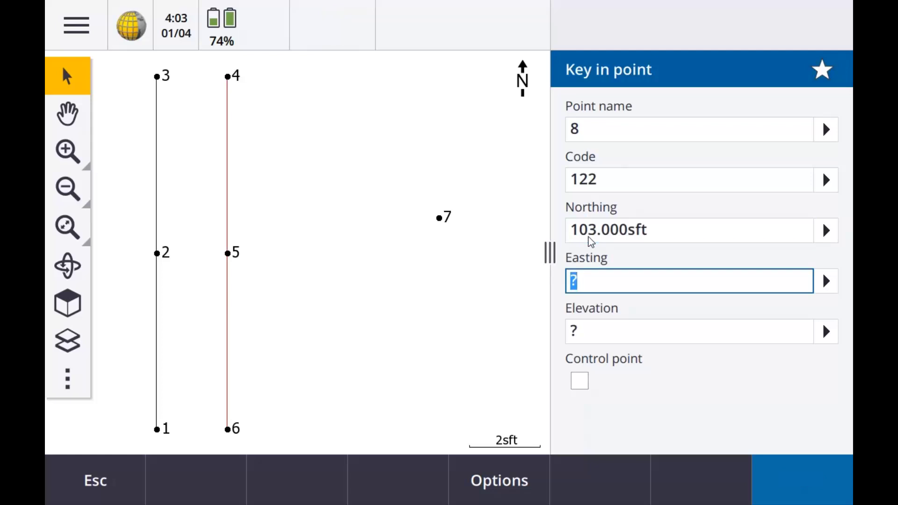
text(0)
key(BackSpace)
text(105)
key(BackSpace)
key(BackSpace)
text(07)
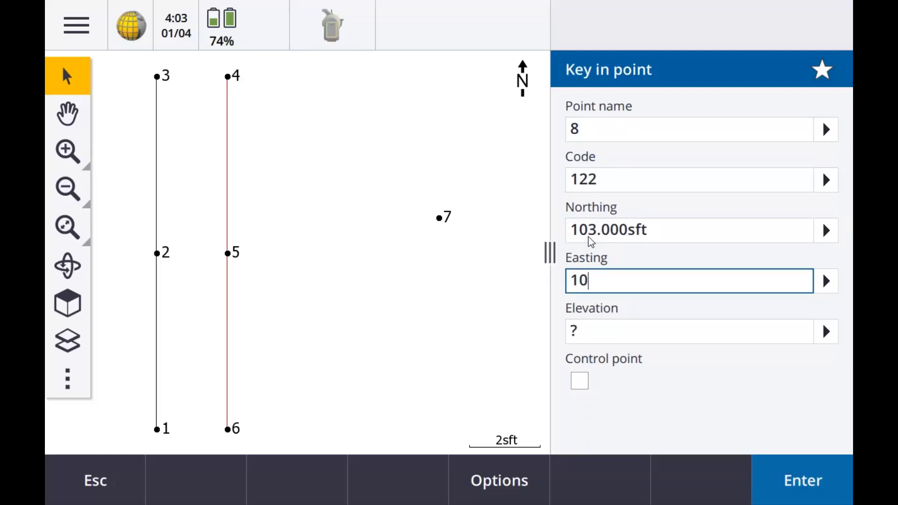
Set the elevation of point 8 to 1 and store the point
click(621, 327)
text(1)
click(785, 484)
click(791, 487)
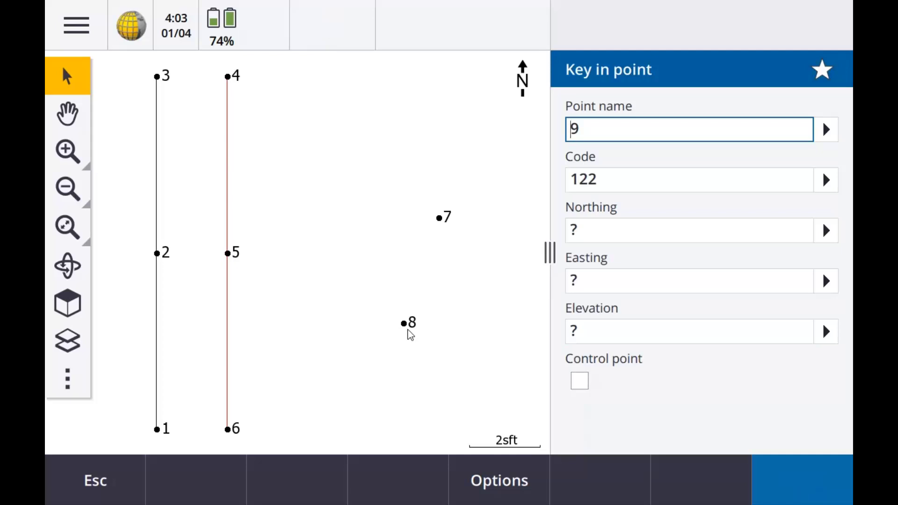